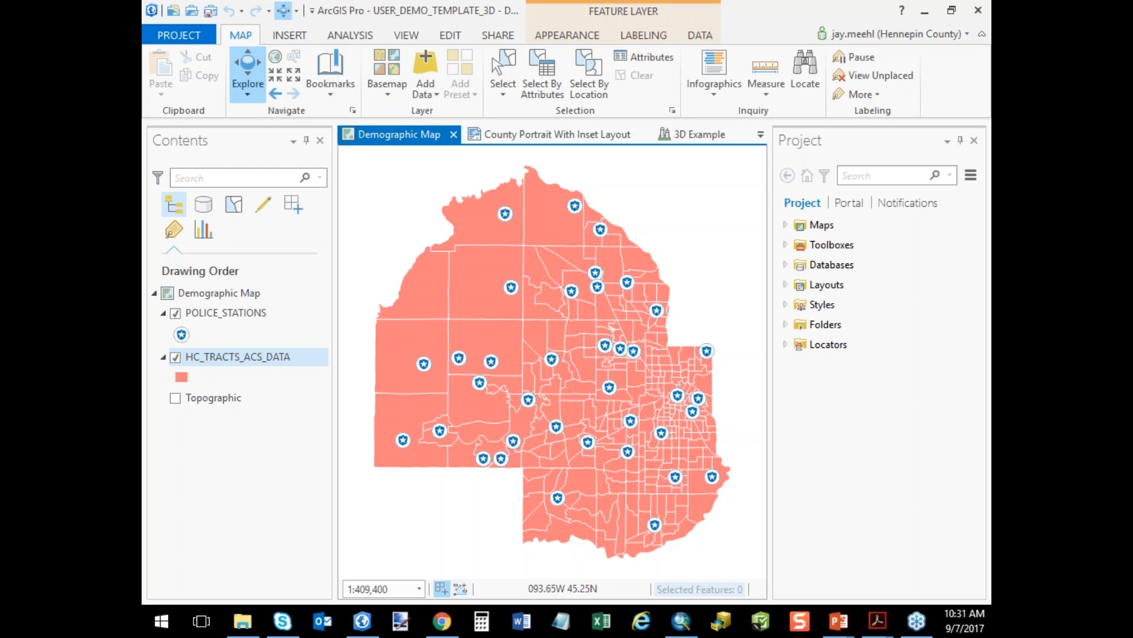
Review the appearance, labeling and data options available for the POLICE_STATIONS layer, and reselect the Demographic Map.
left_click(223, 297)
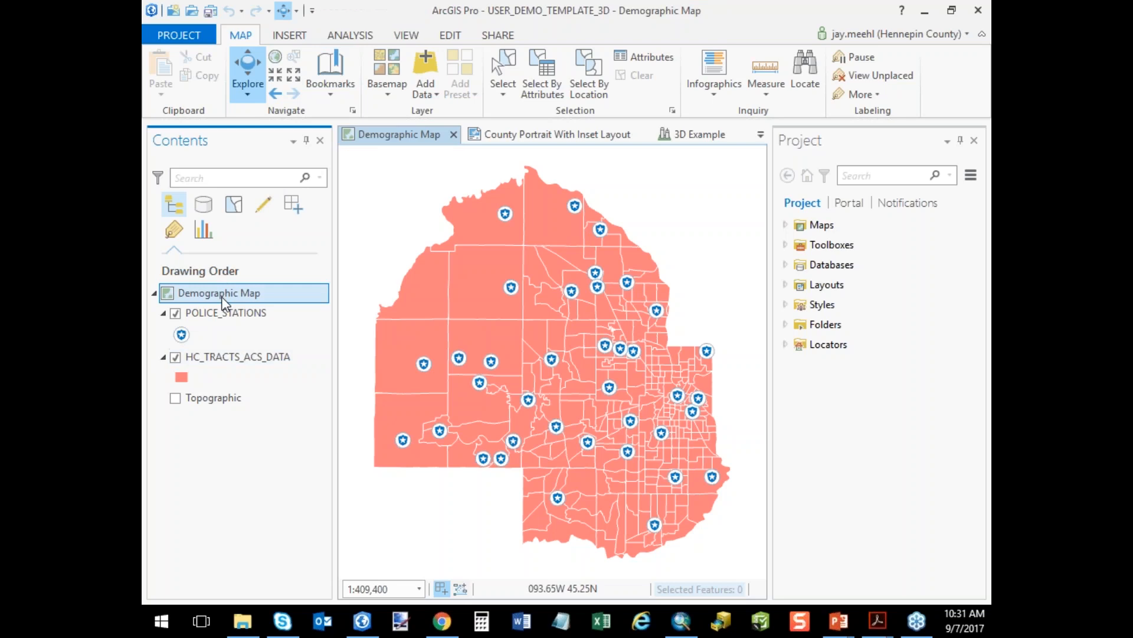
left_click(228, 316)
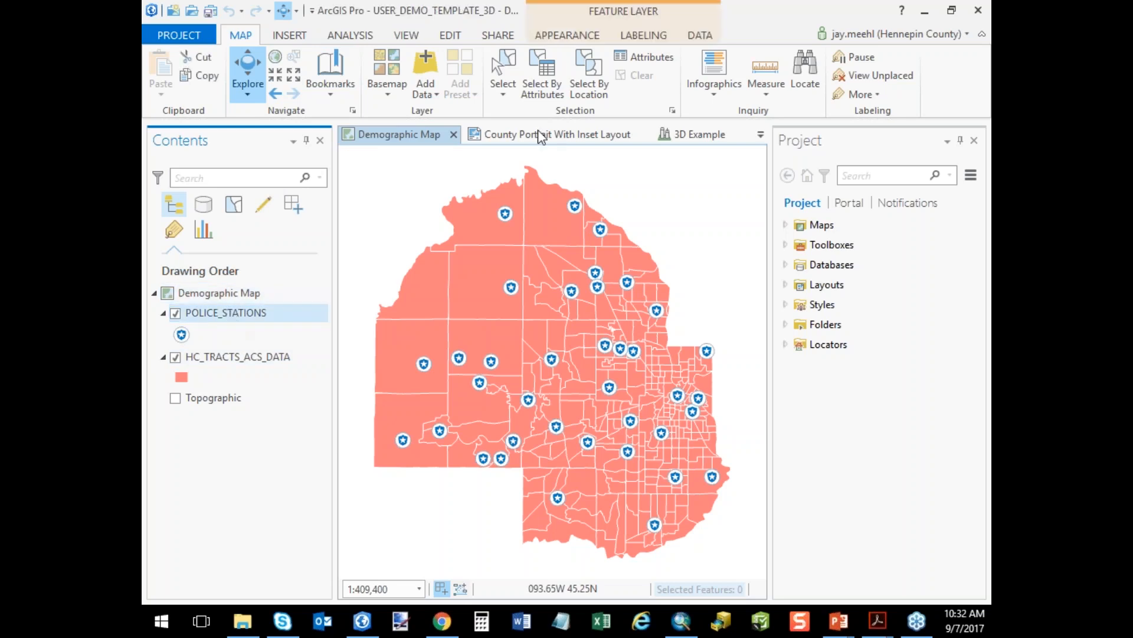
left_click(584, 37)
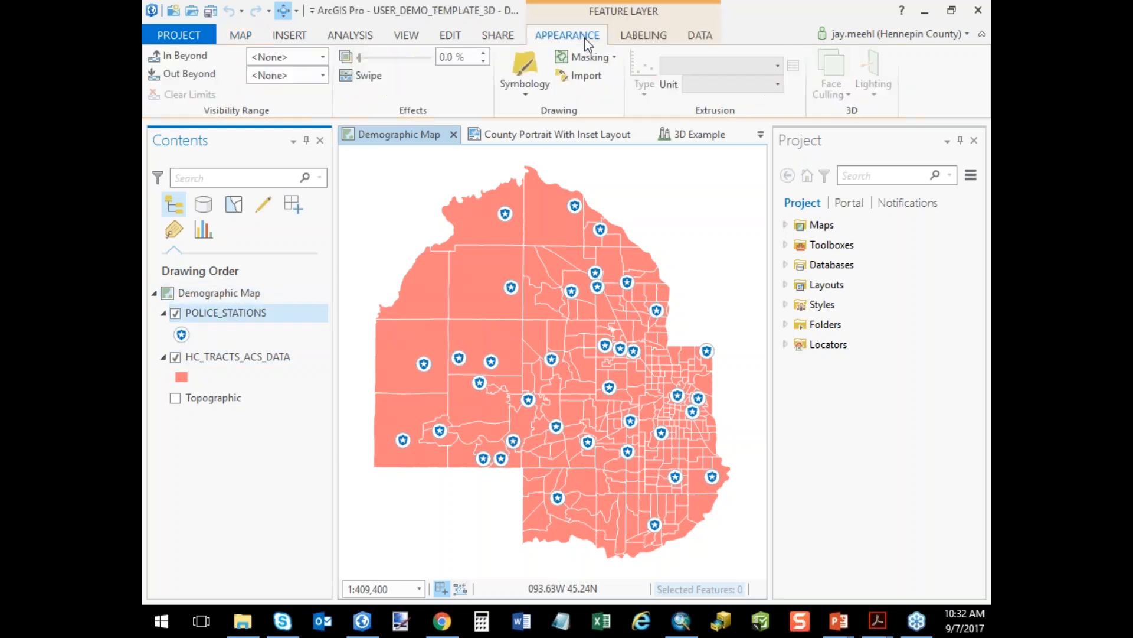
left_click(660, 37)
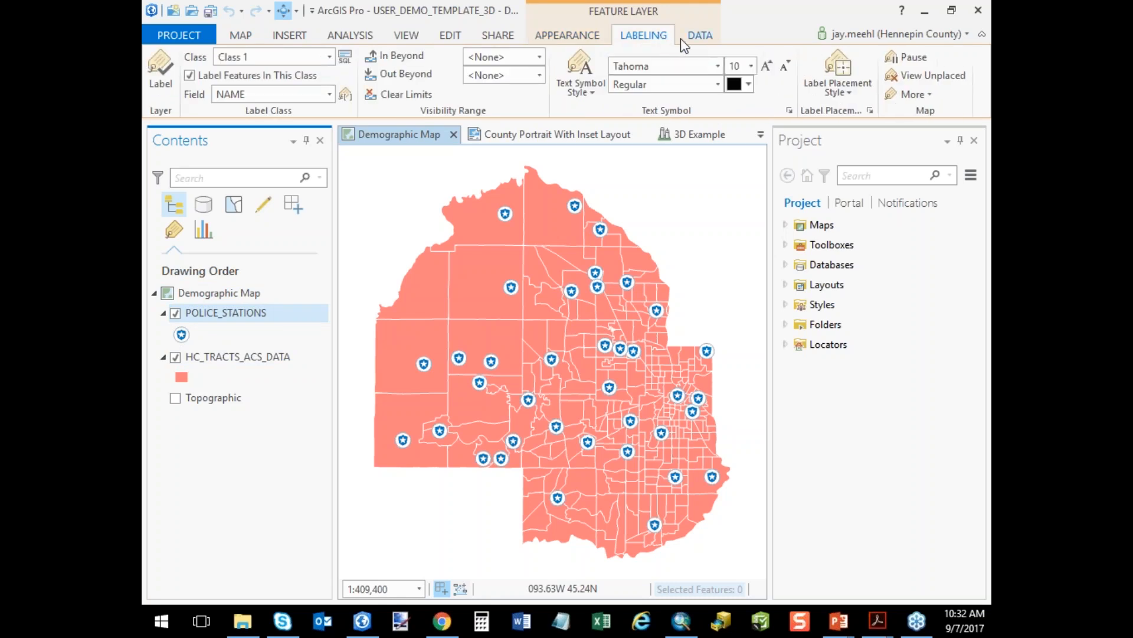
left_click(699, 39)
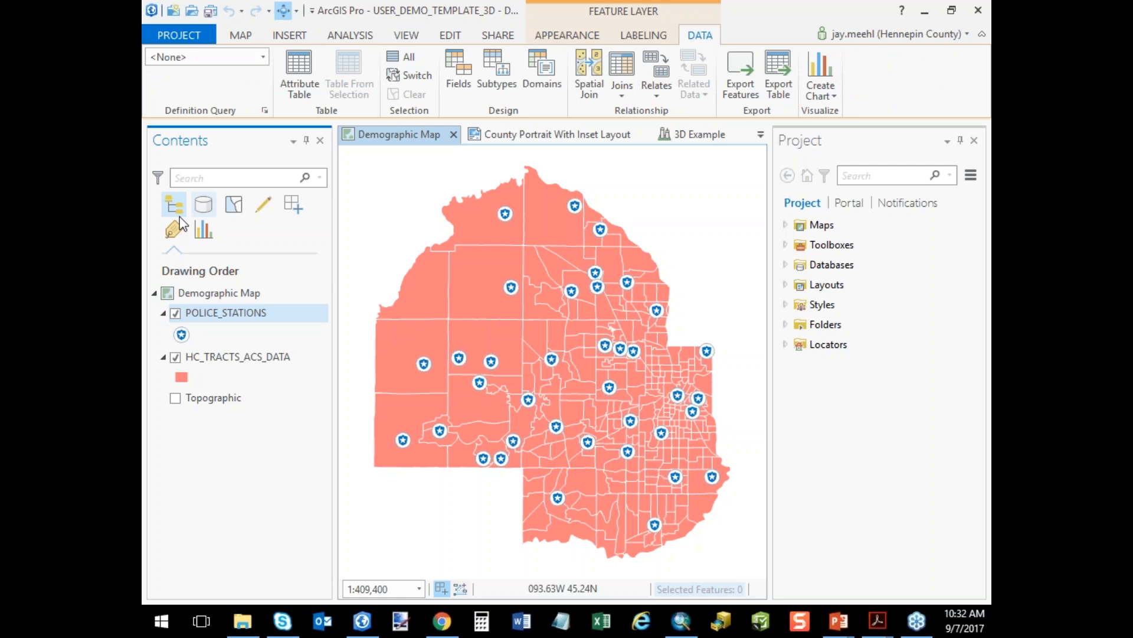
left_click(212, 290)
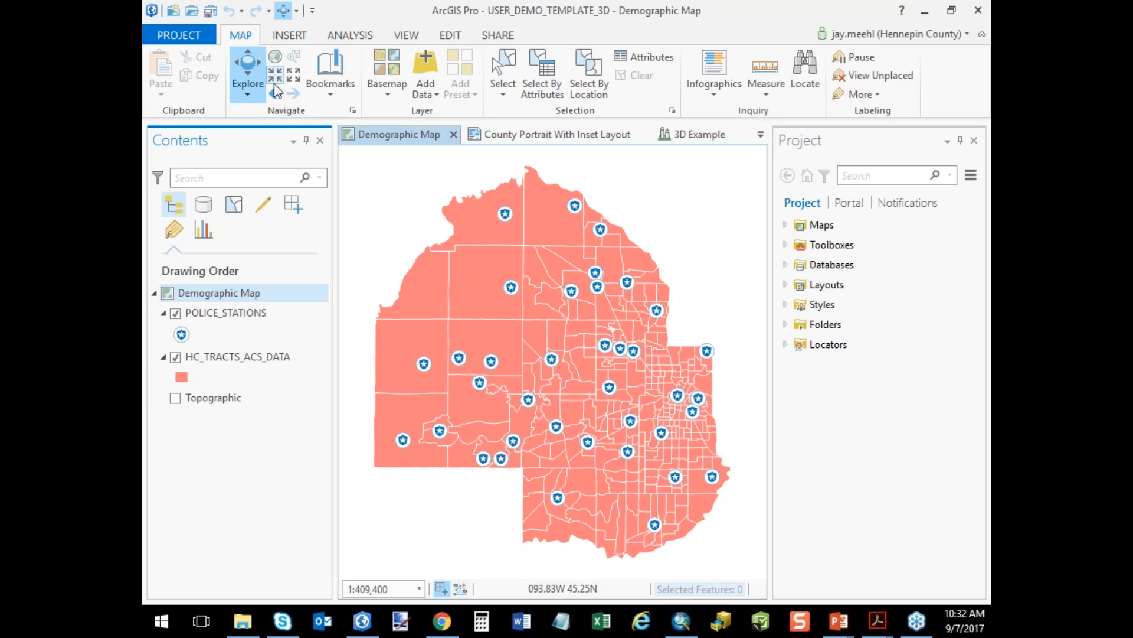
Examine the insert options and the project and All Portal sources for adding data, leaving without adding anything.
left_click(292, 35)
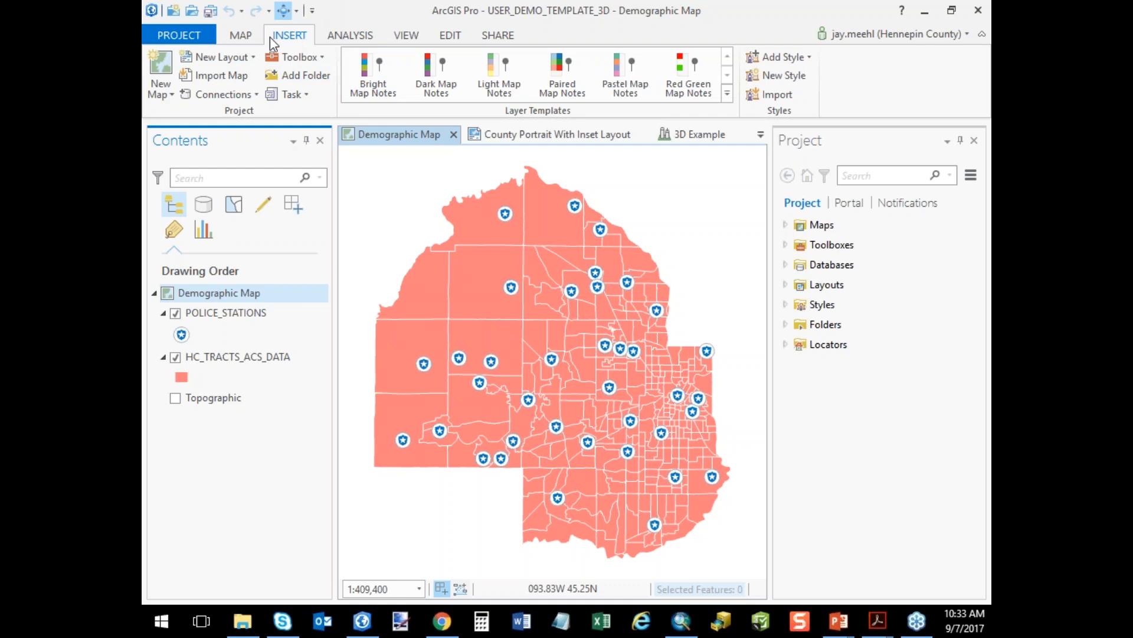
left_click(244, 37)
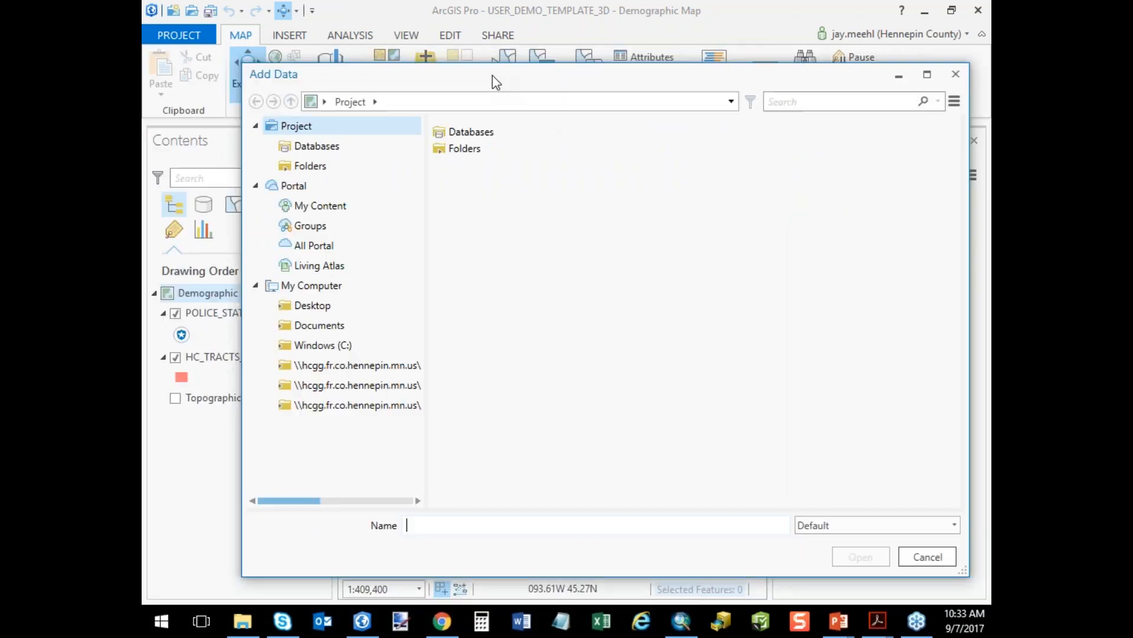
left_click(328, 169)
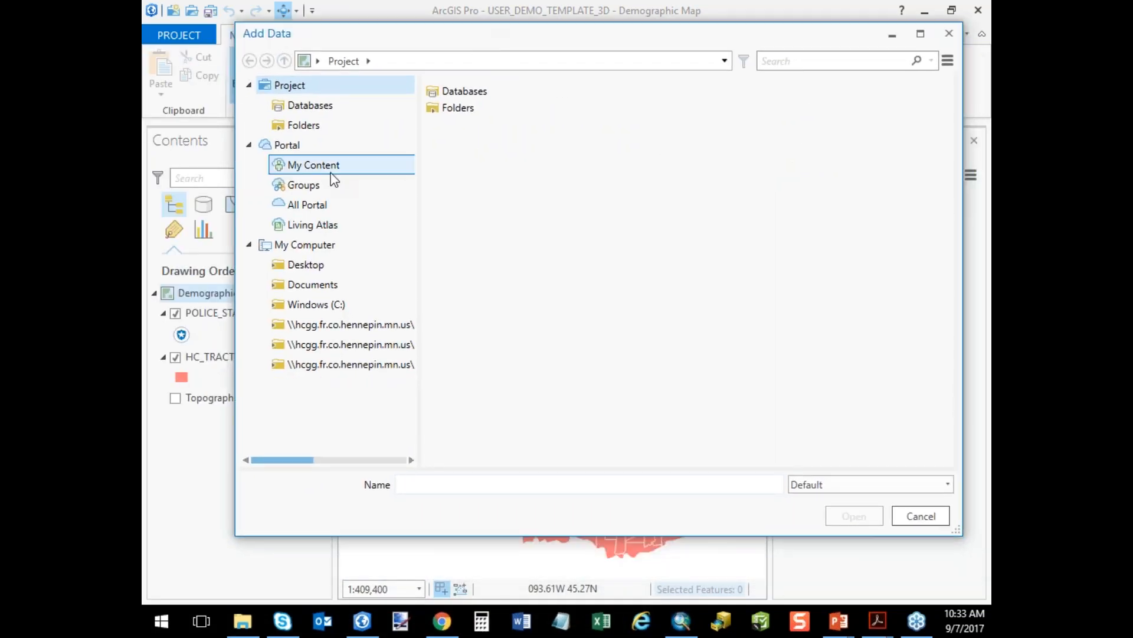
left_click(311, 204)
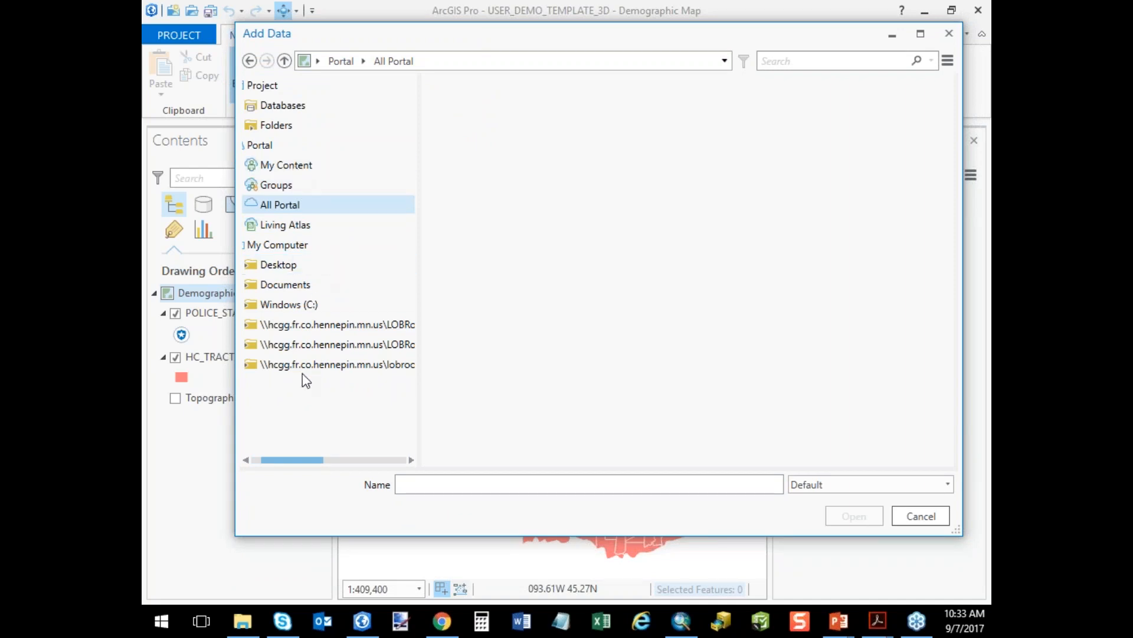
left_click(920, 517)
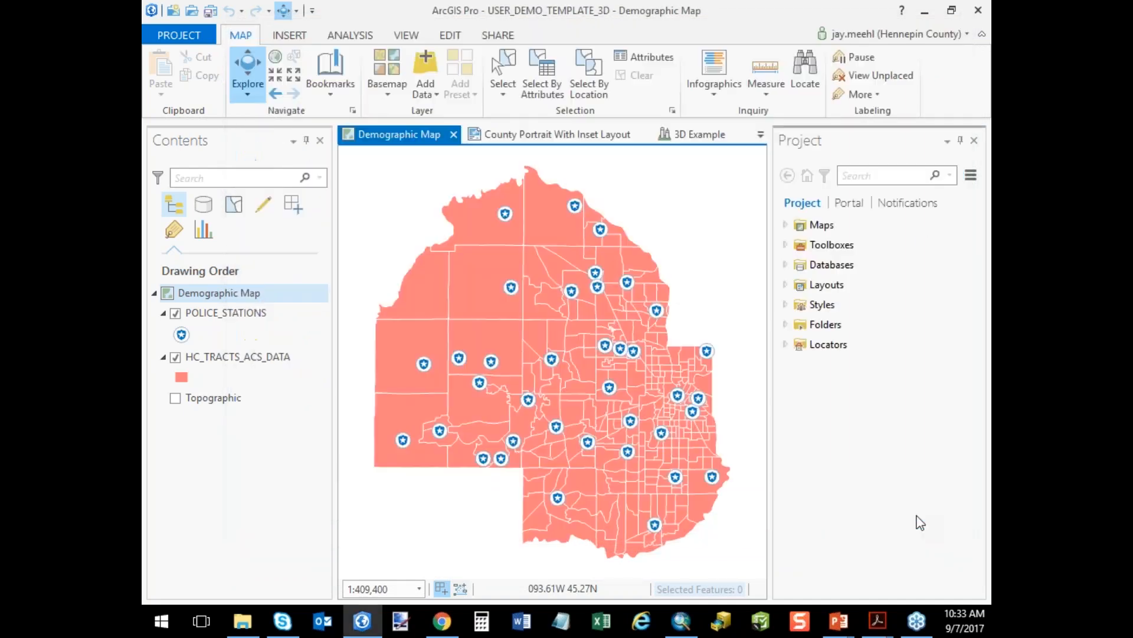
Review the ways to add data and the available basemaps, and briefly preview the Topographic layer under the Demographic Map.
left_click(438, 94)
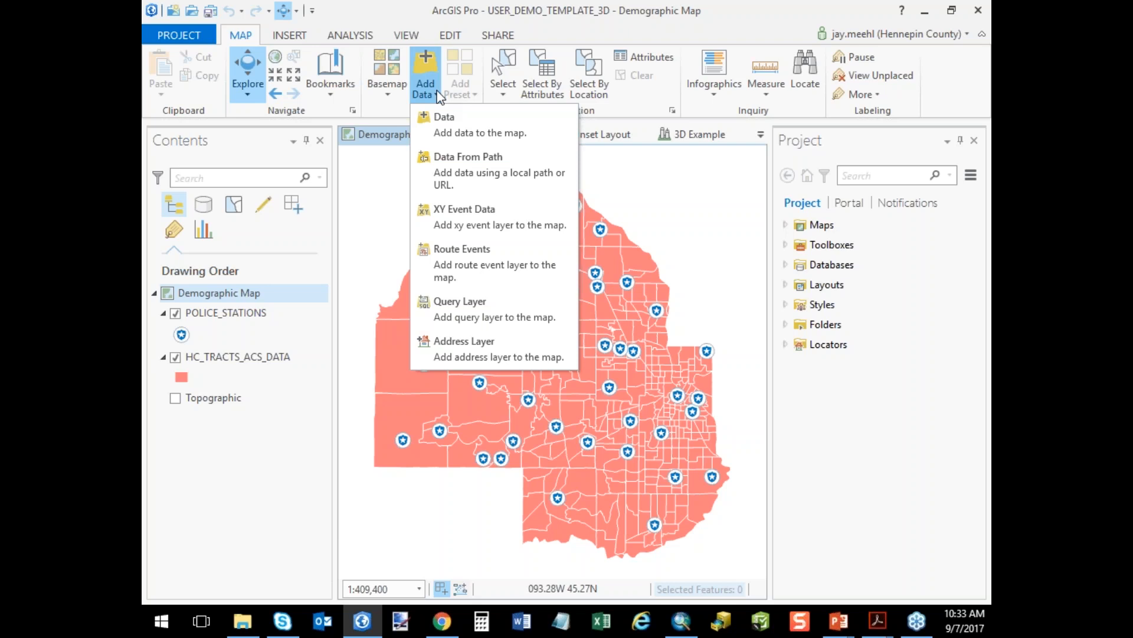
left_click(390, 93)
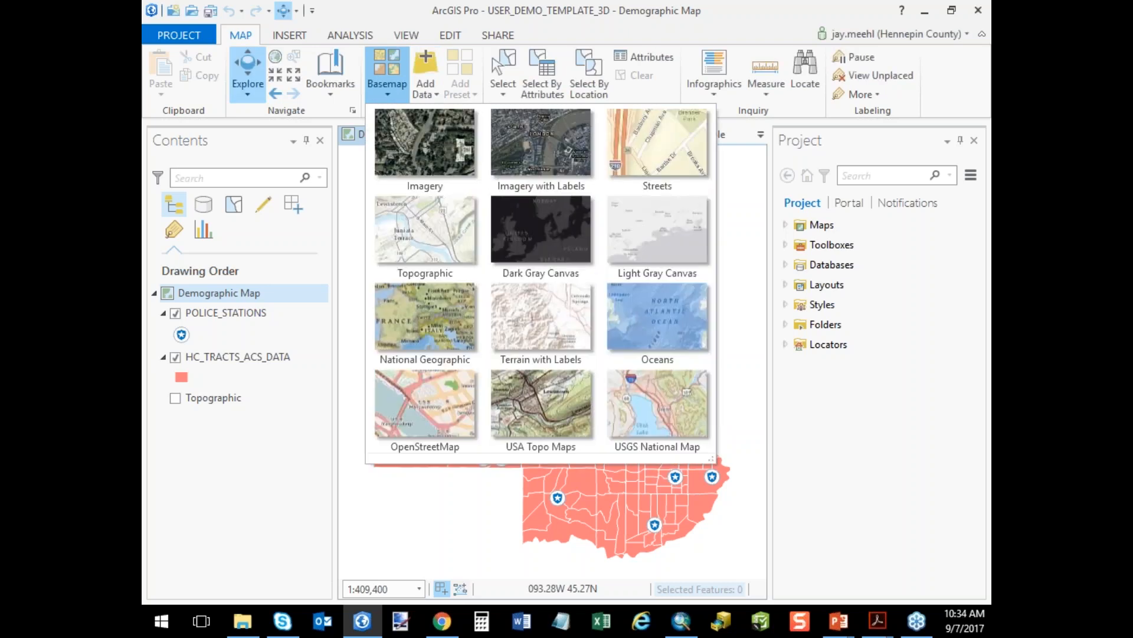
left_click(474, 527)
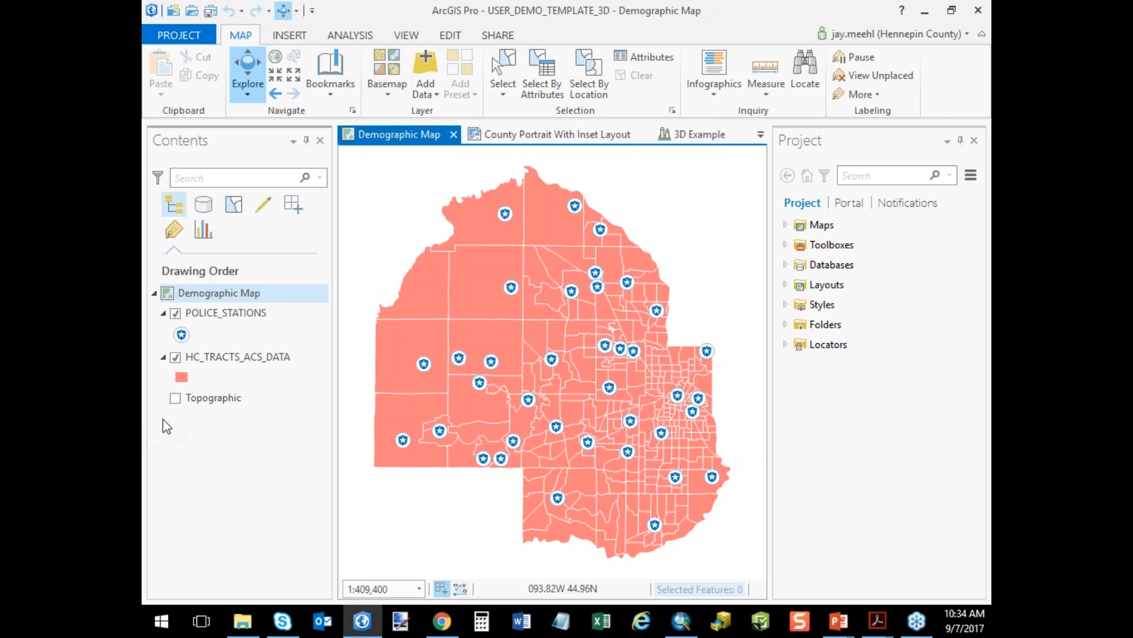
left_click(176, 398)
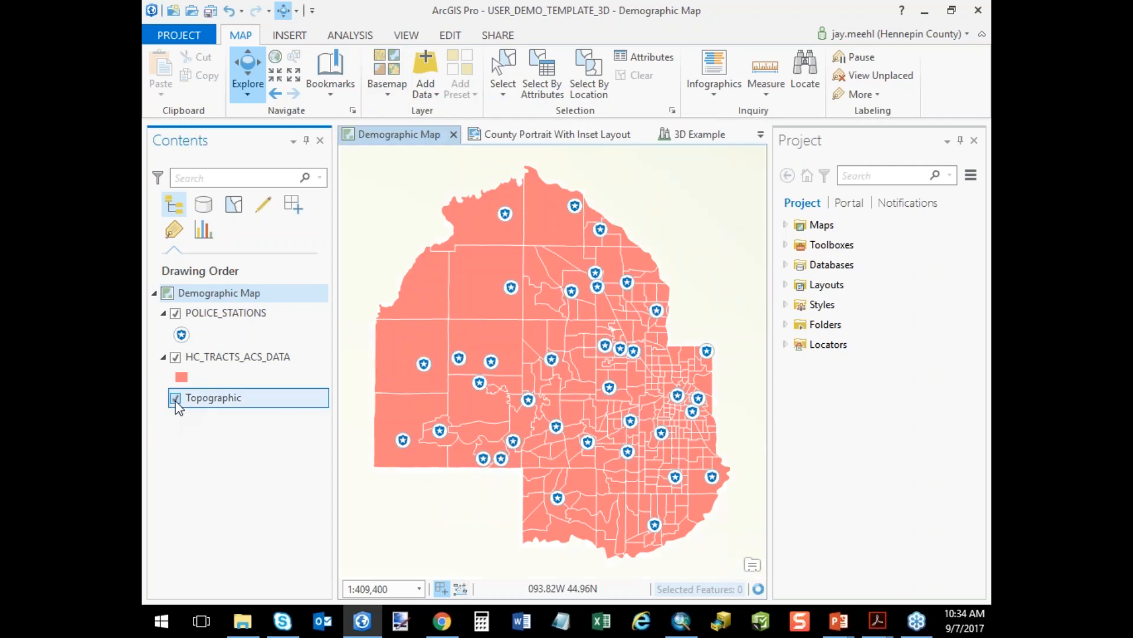
left_click(175, 398)
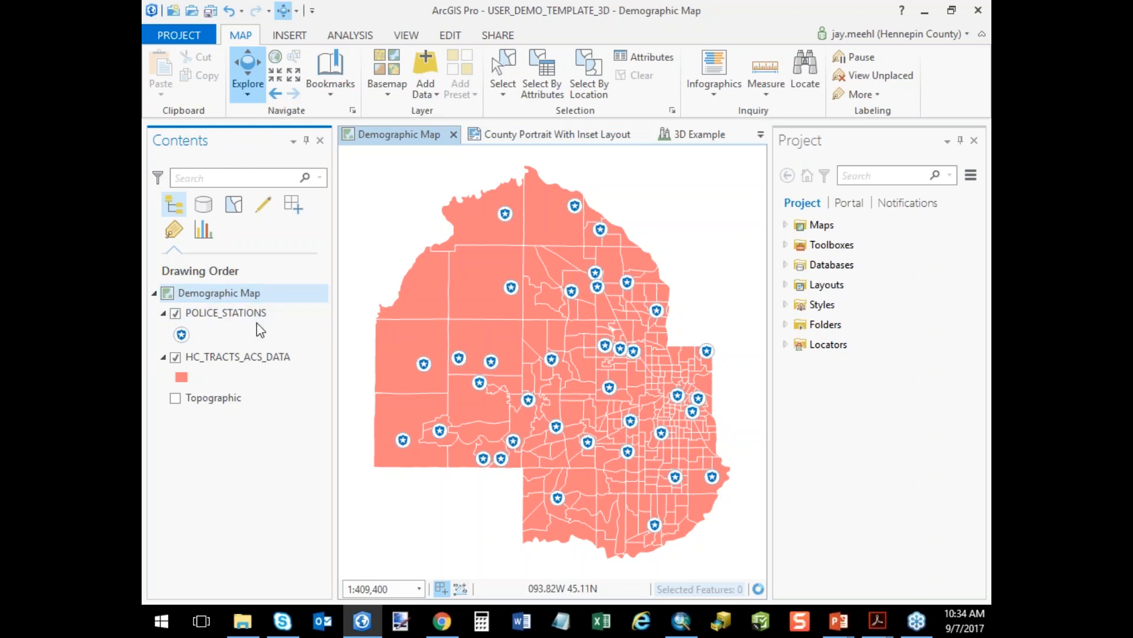
Switch to the Editing Map and examine its editing tools and the editing status of its layers.
left_click(761, 134)
left_click(796, 206)
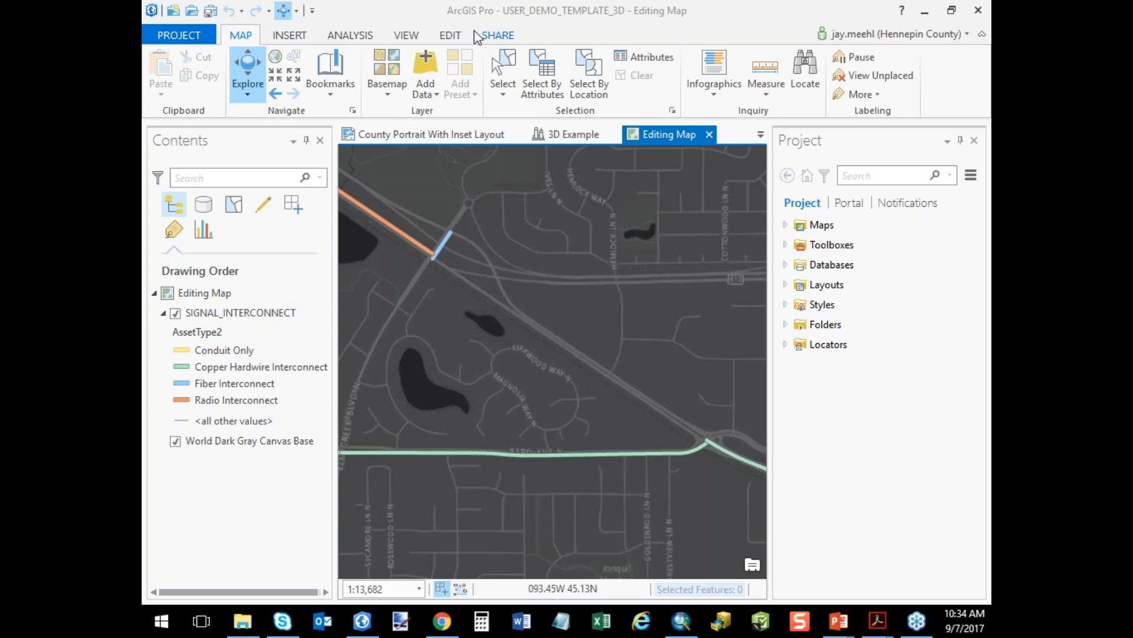
left_click(457, 33)
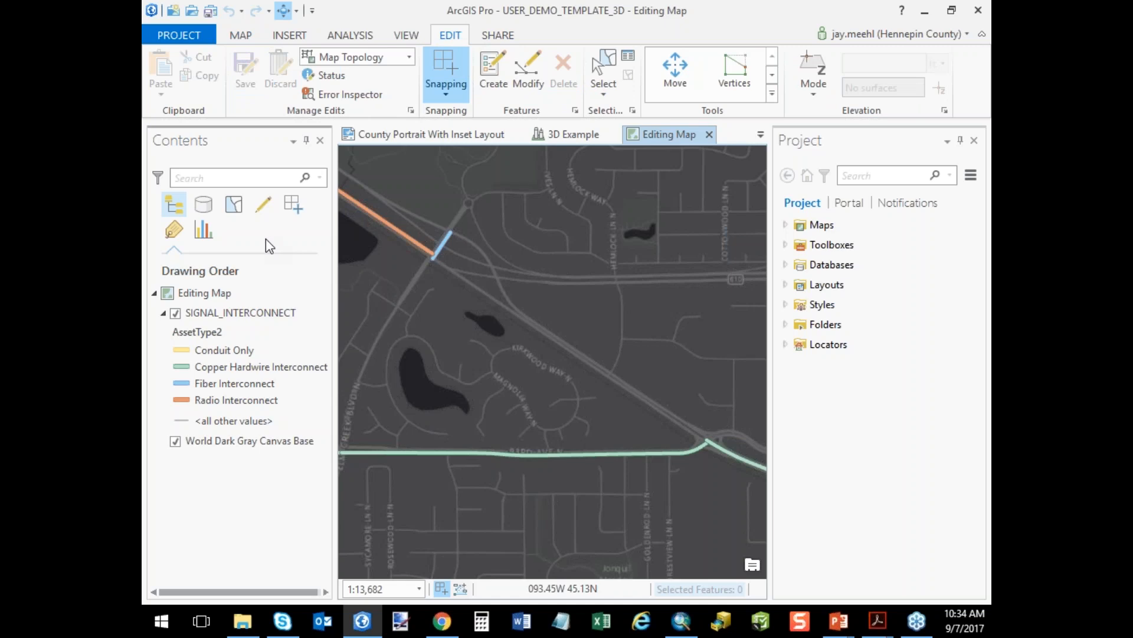
left_click(263, 205)
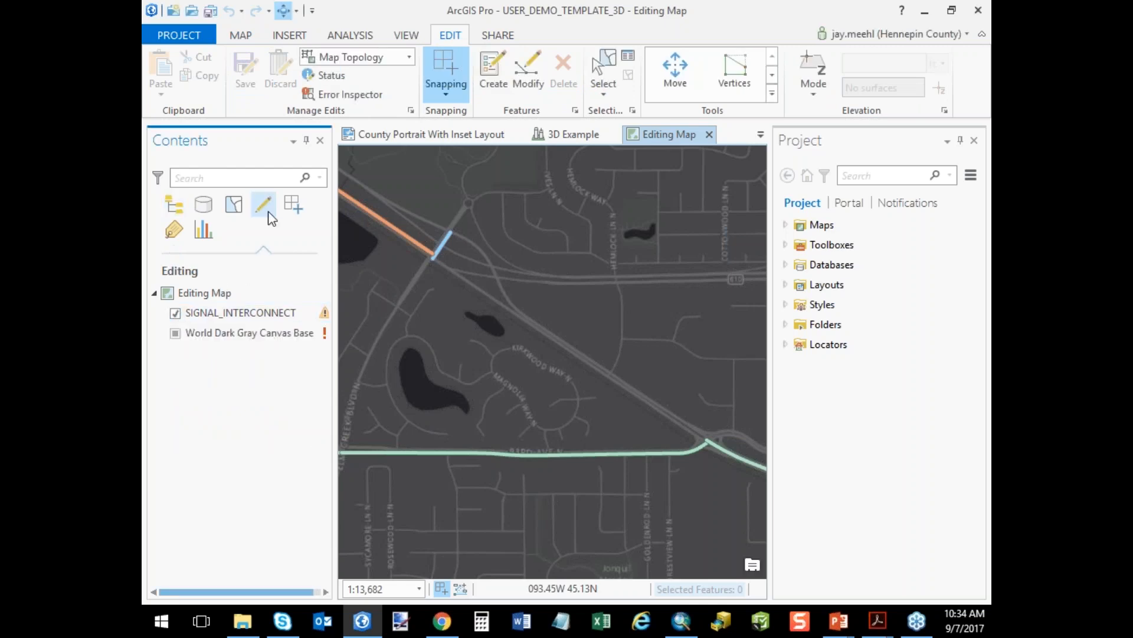
left_click(174, 204)
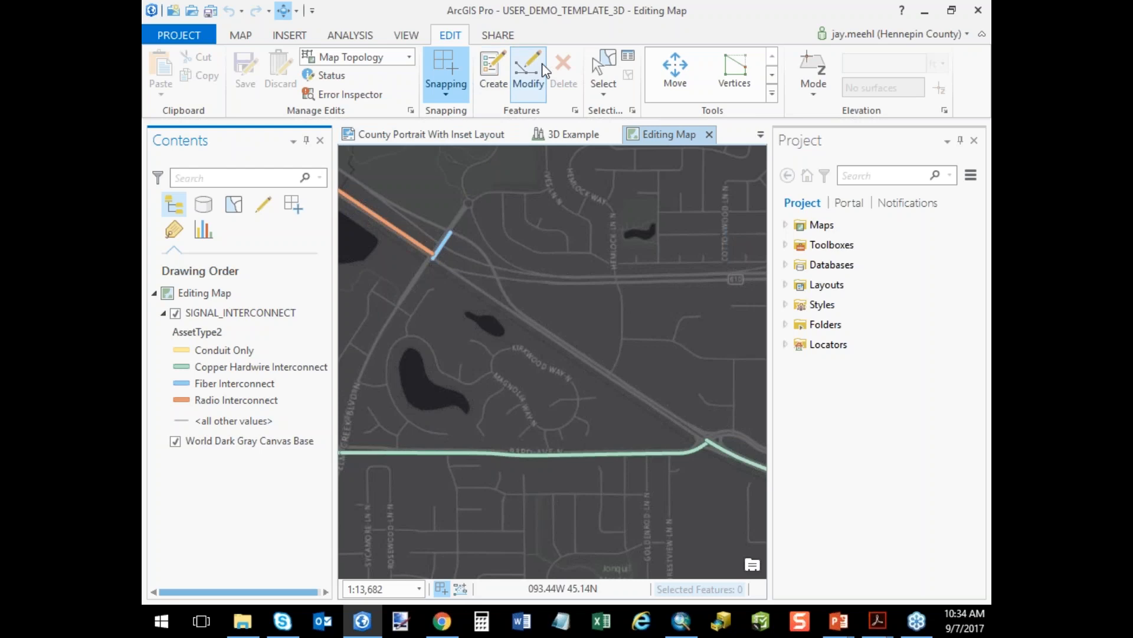
Activate the Conduit Only template of SIGNAL_INTERCONNECT for feature creation and review its attribute fields.
left_click(497, 71)
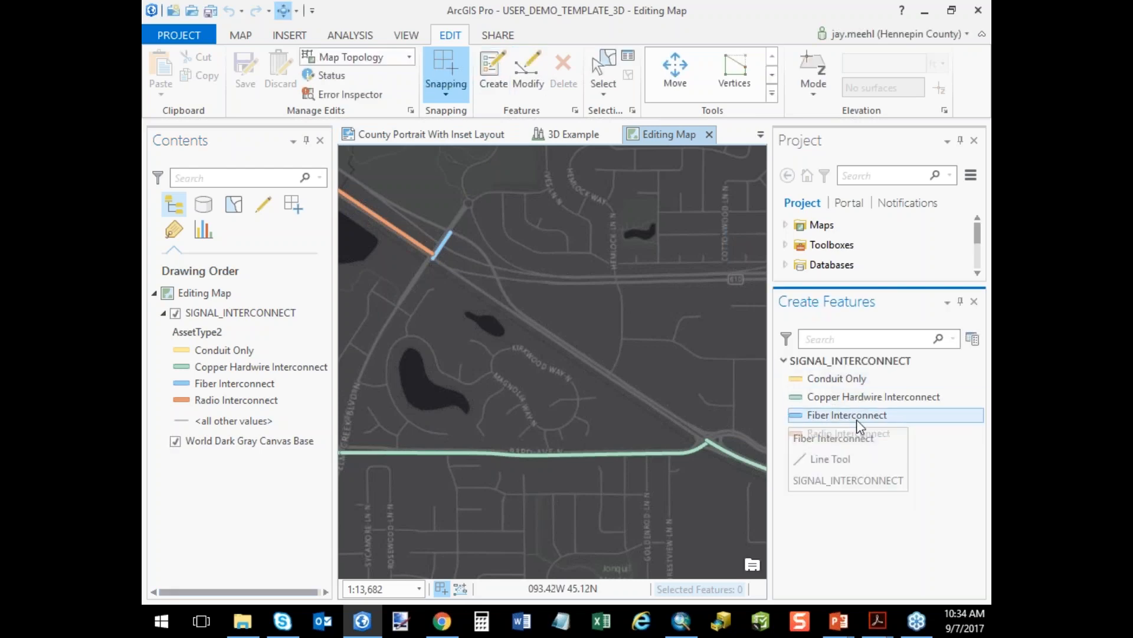
left_click(854, 379)
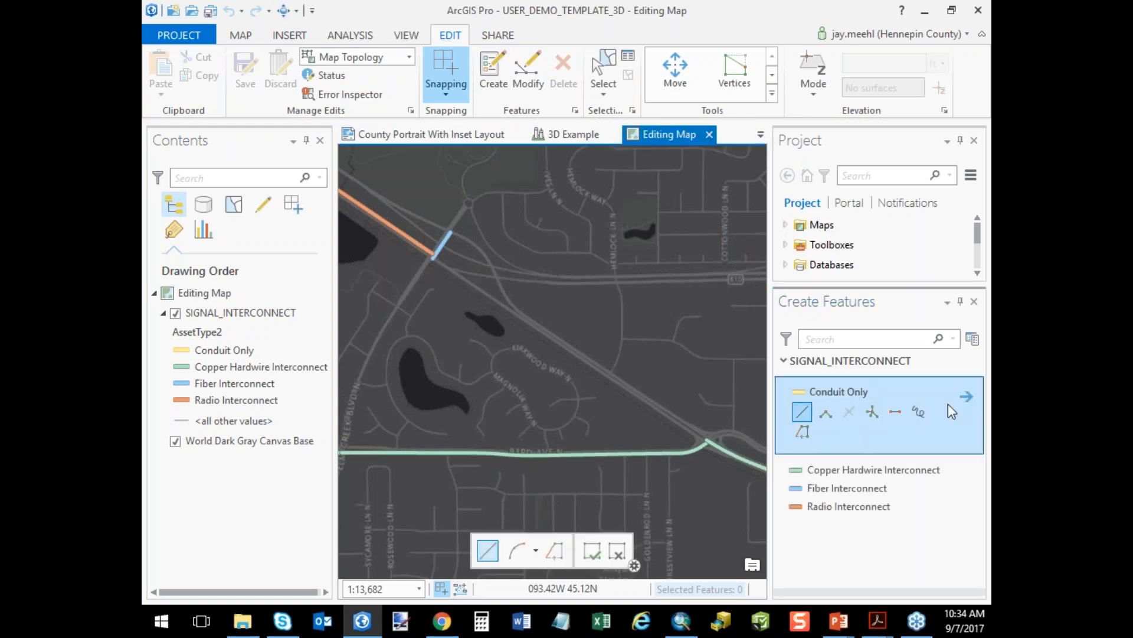
left_click(964, 403)
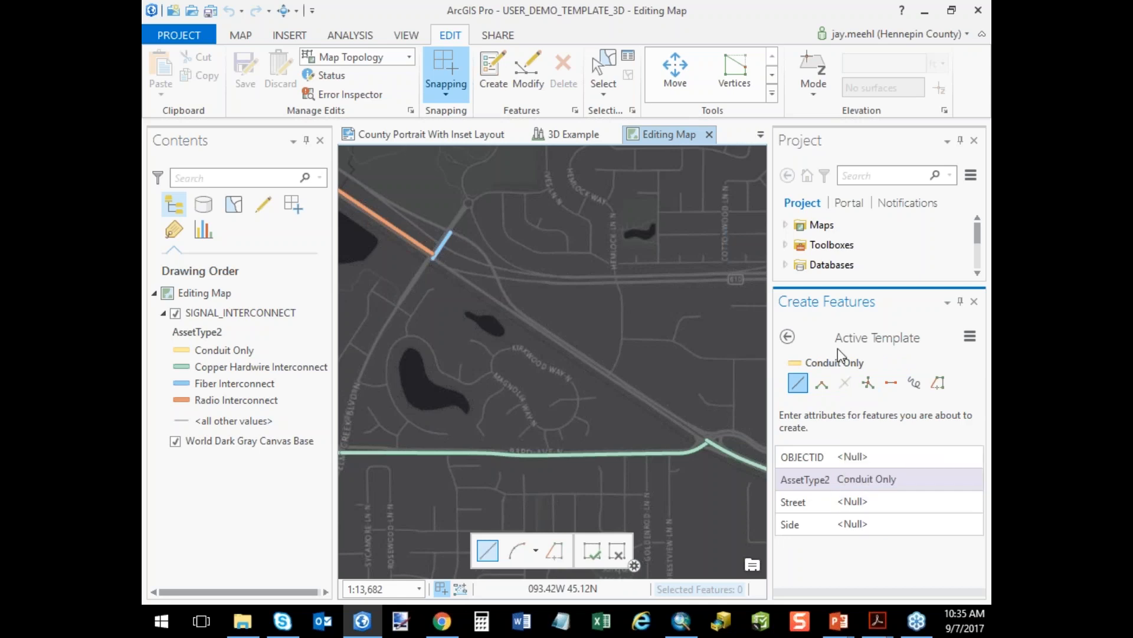
left_click(789, 338)
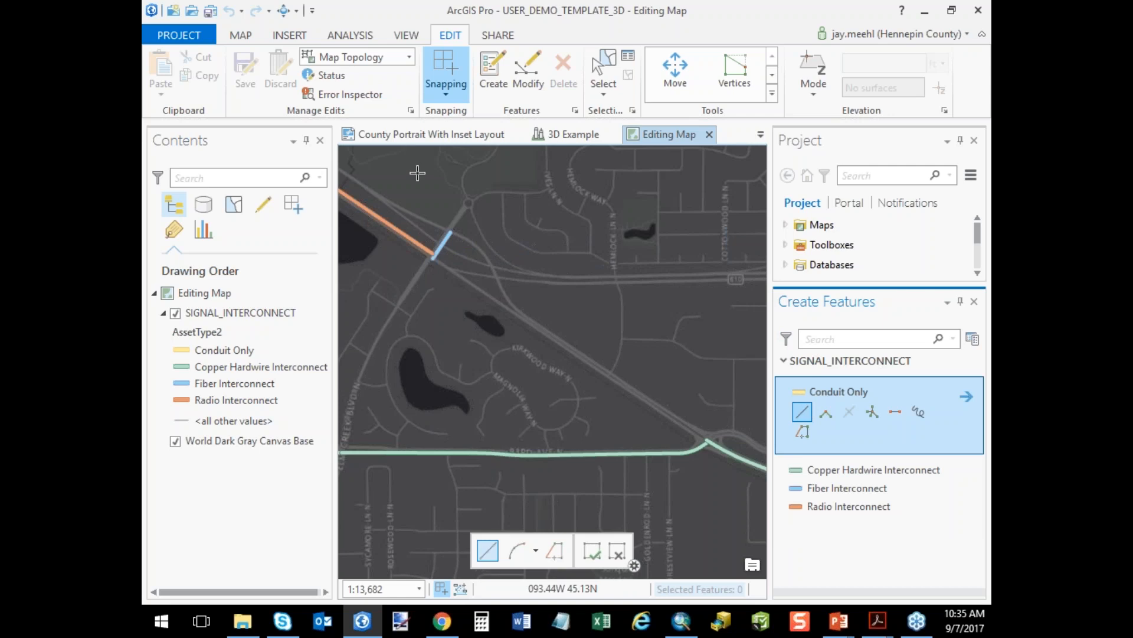
Check the snapping settings and draw a Conduit Only line from the fiber and radio interconnect junction to the bend of the copper hardwire line.
left_click(446, 95)
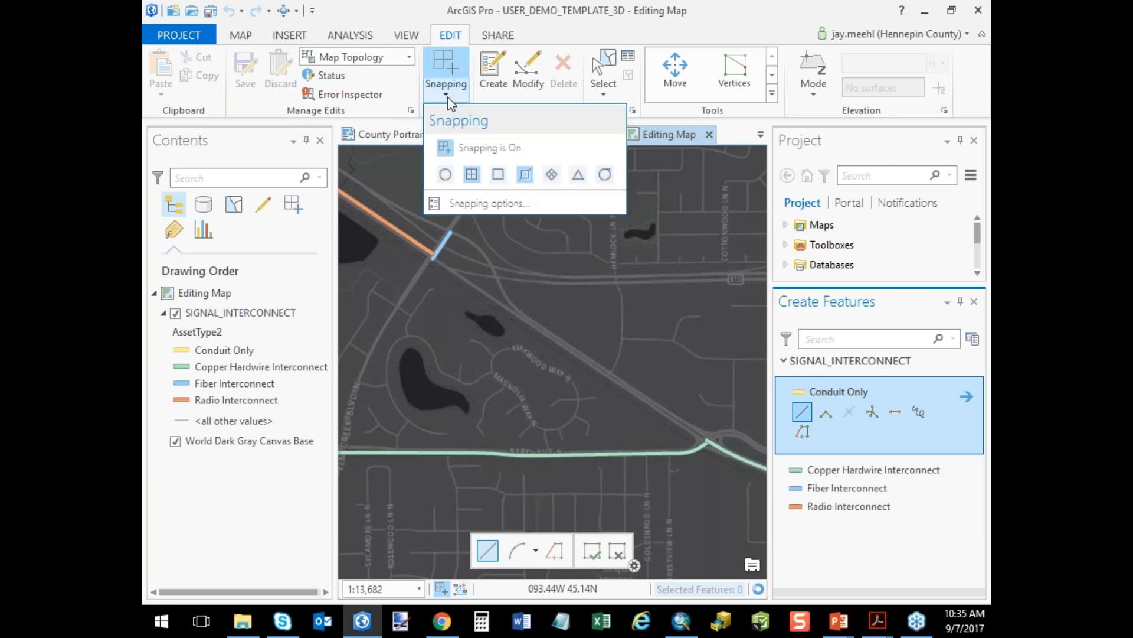
left_click(451, 262)
left_click(432, 258)
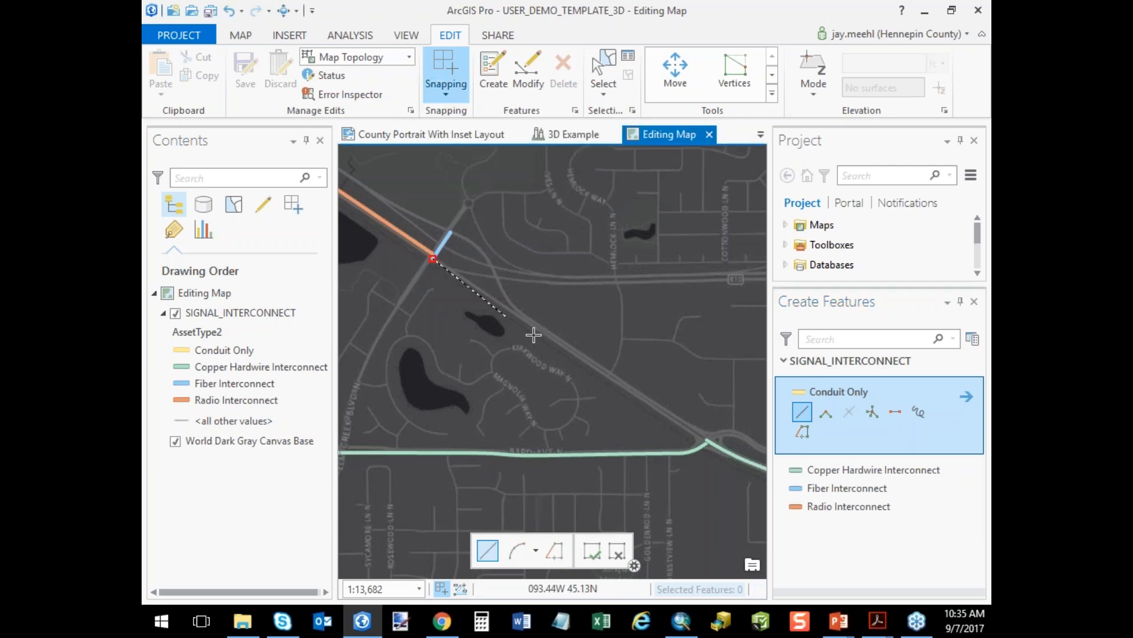
double_click(706, 442)
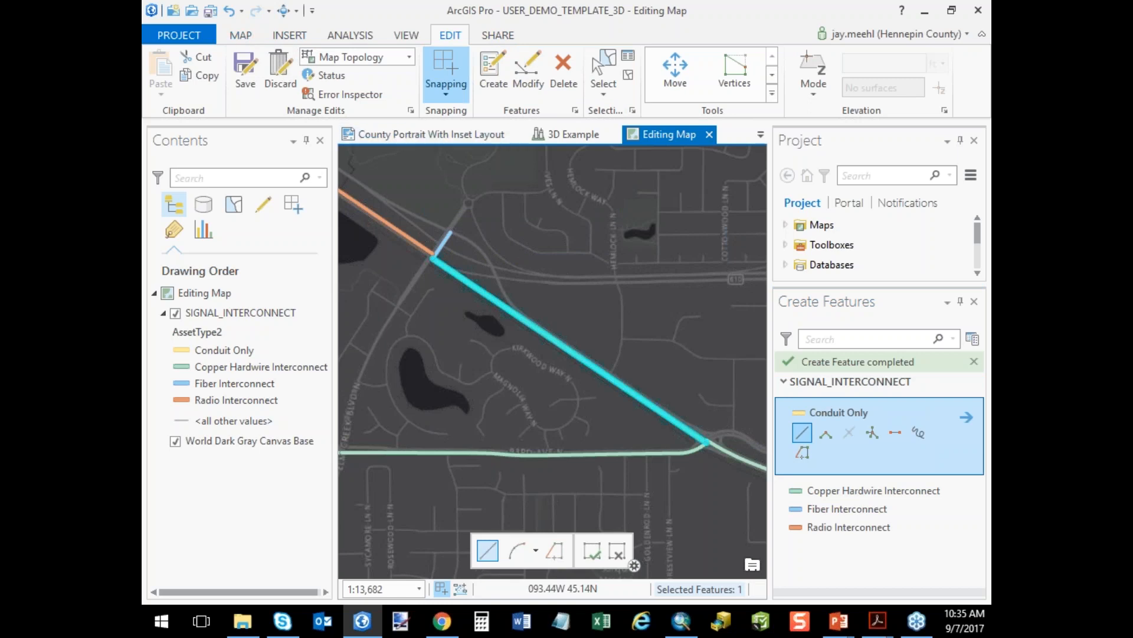
Return to the Demographic Map and look over the gallery of analysis tools.
left_click(761, 135)
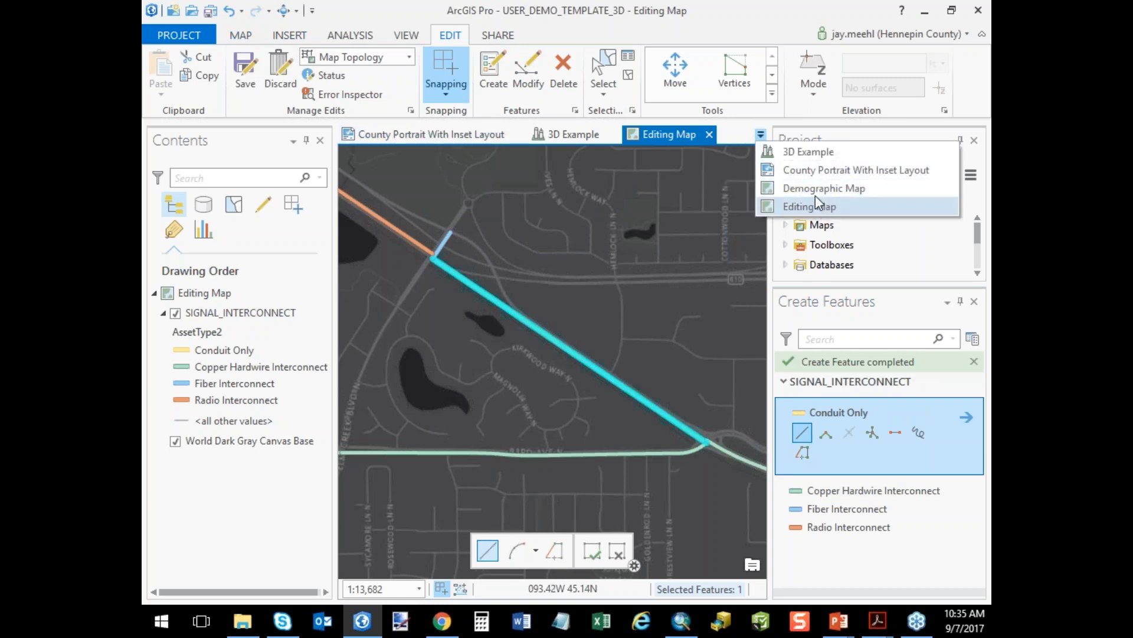
left_click(816, 189)
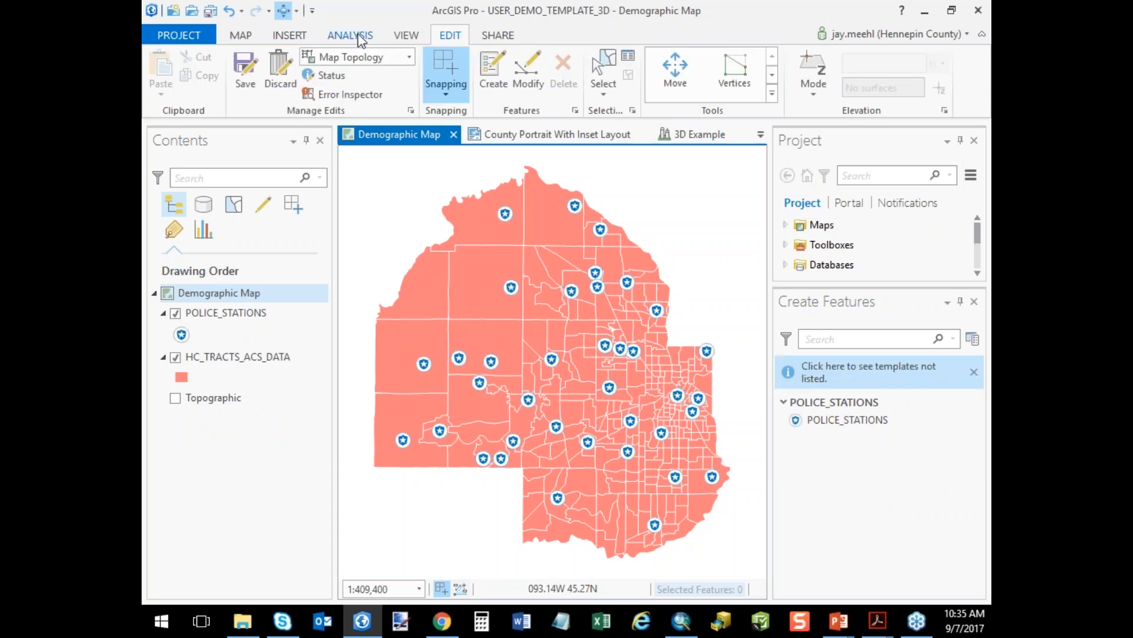
left_click(358, 34)
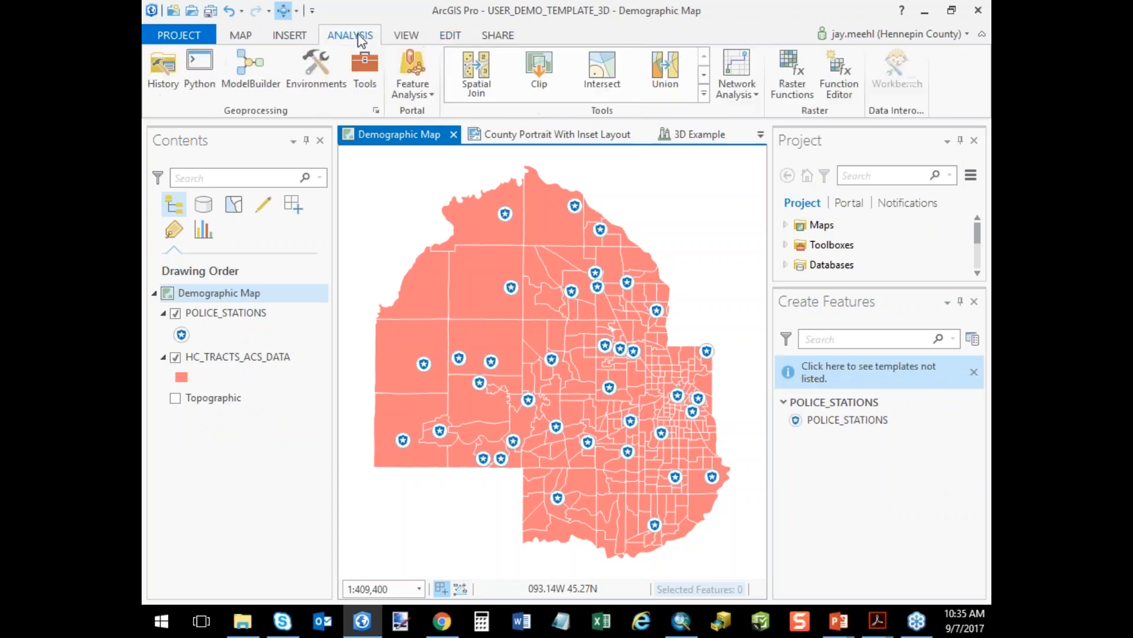
left_click(704, 93)
left_click(646, 36)
Review the options for inserting a toolbox, and open Geoprocessing with the full list of toolboxes.
left_click(300, 41)
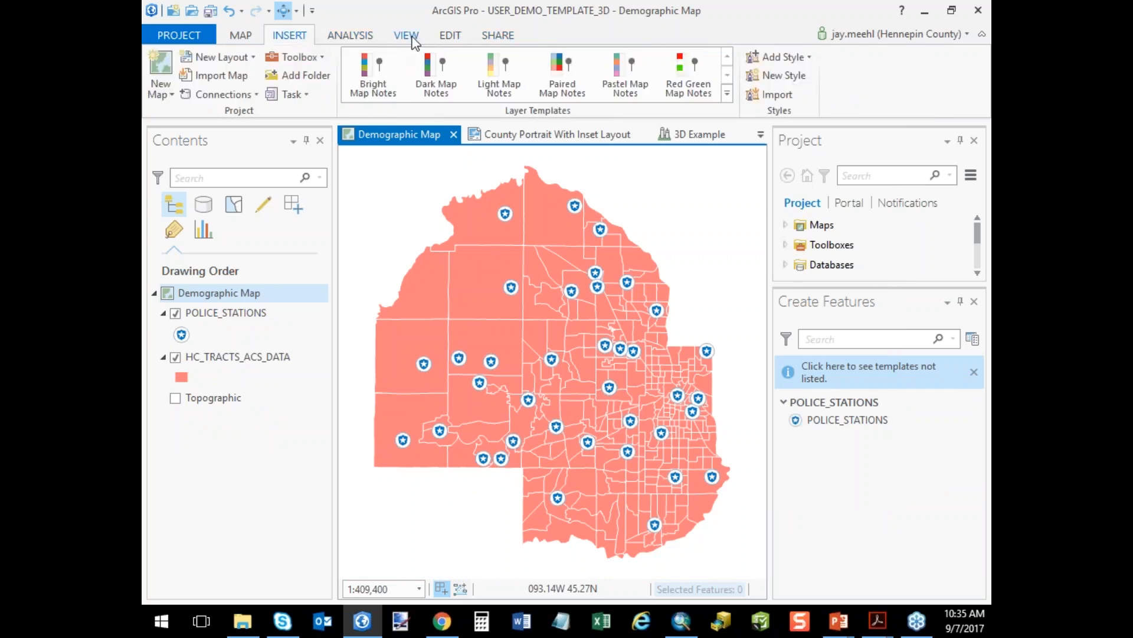
left_click(321, 56)
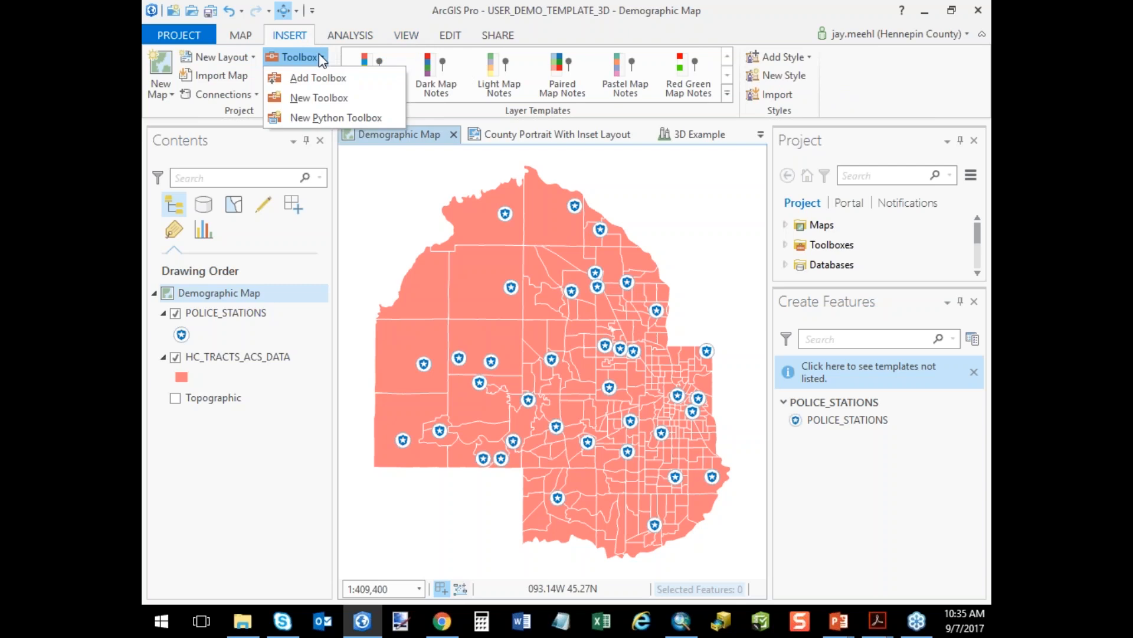
left_click(360, 35)
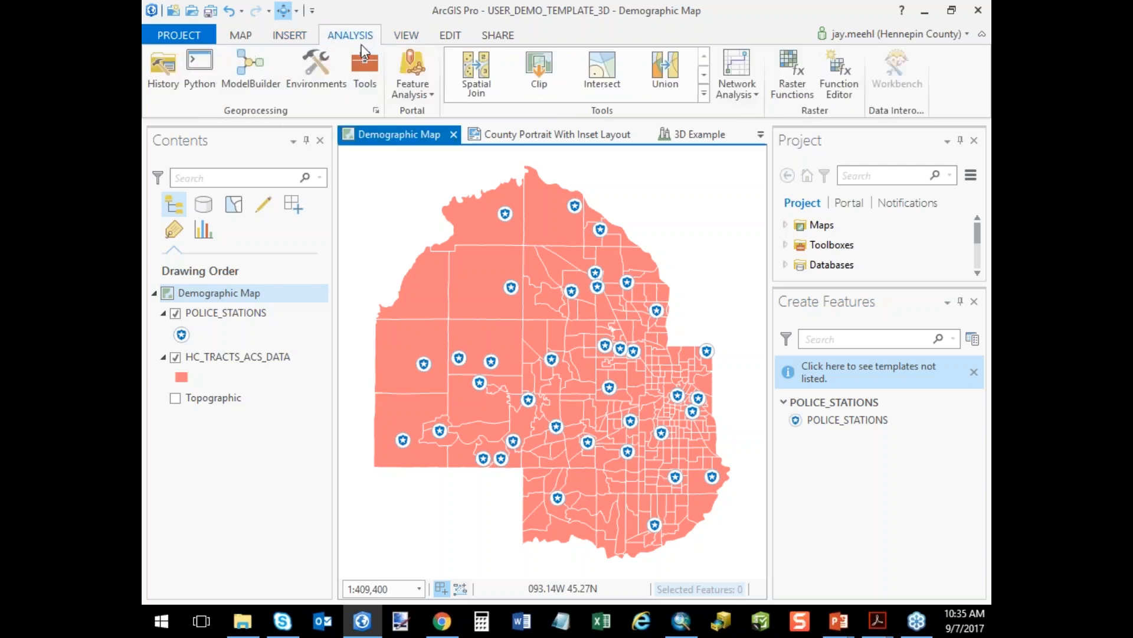
left_click(374, 75)
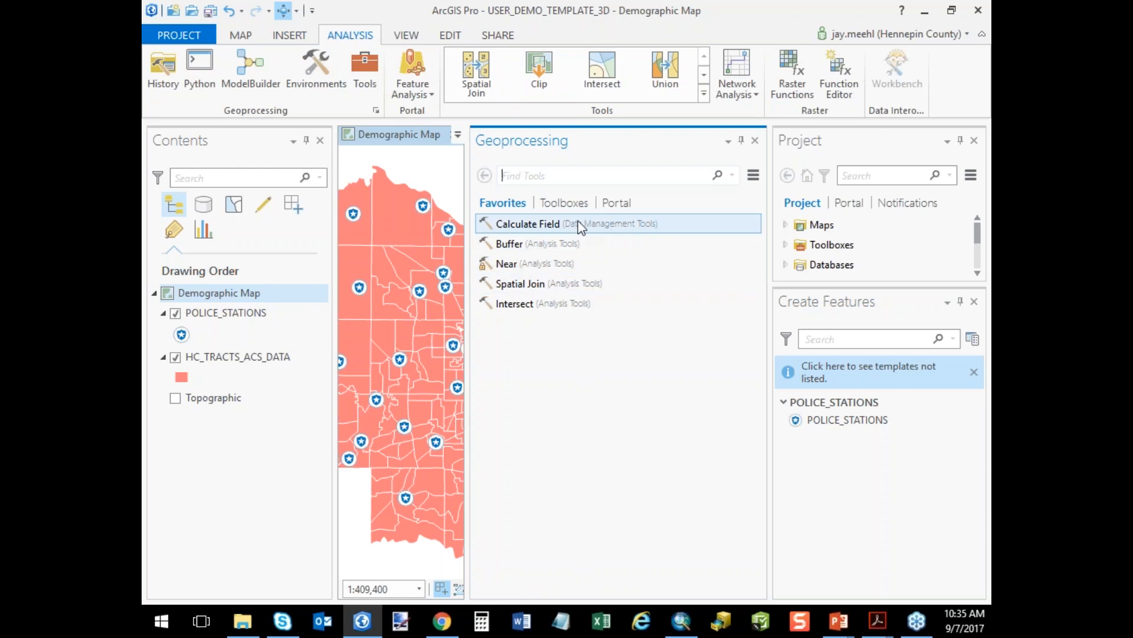
left_click(579, 204)
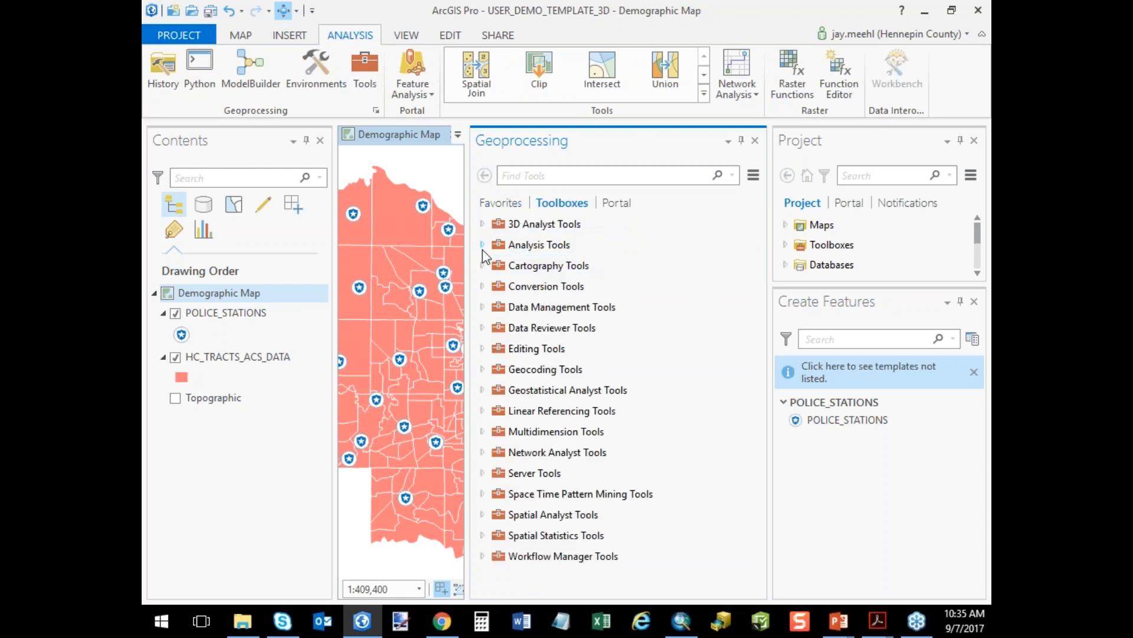
Look through the Cartography, Conversion, Analysis and 3D Analyst toolboxes, and close Geoprocessing.
left_click(481, 265)
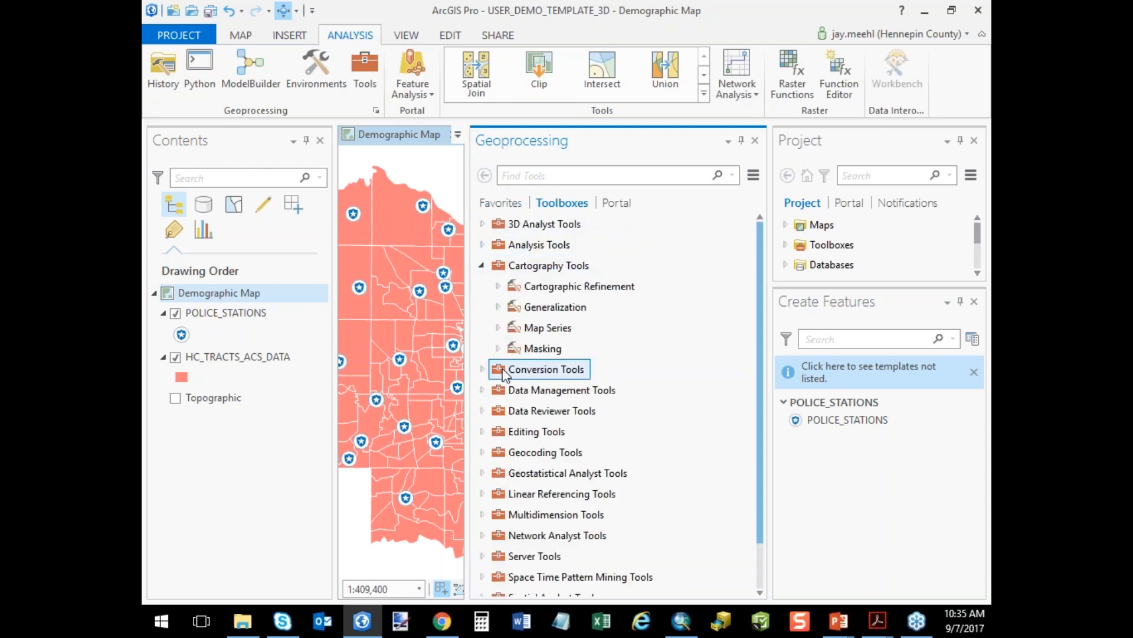
left_click(482, 369)
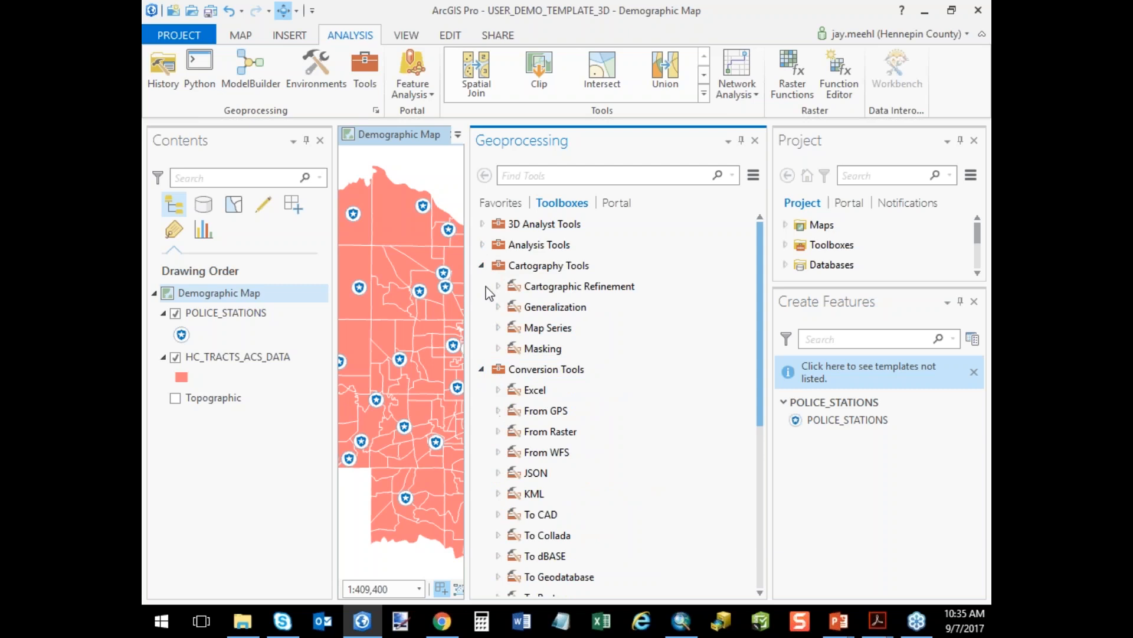
left_click(481, 265)
left_click(482, 245)
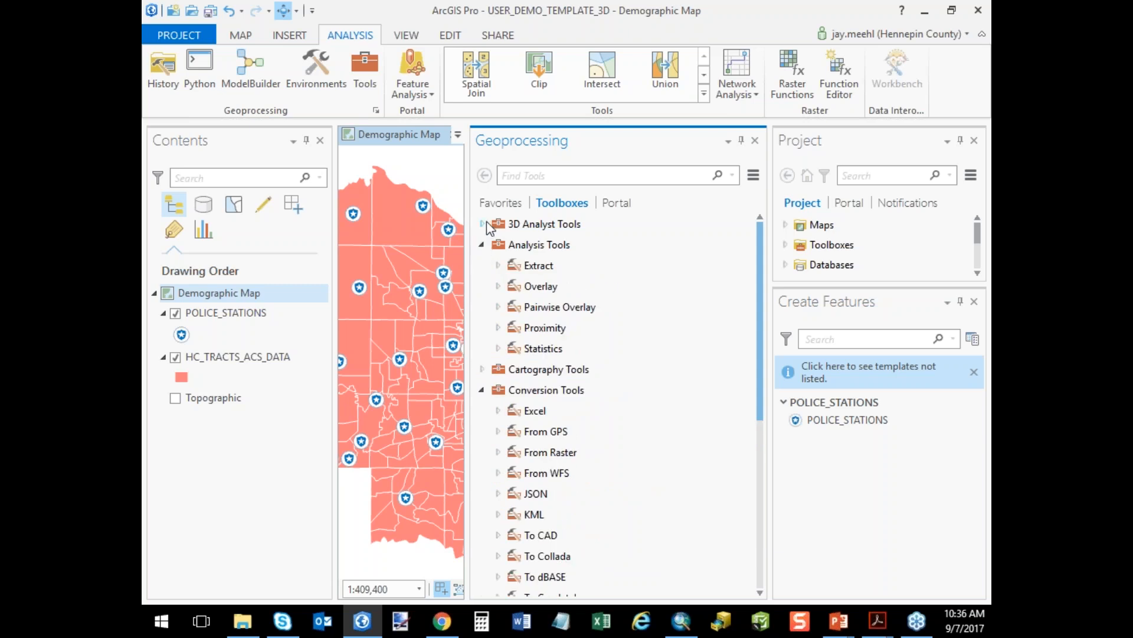
left_click(483, 224)
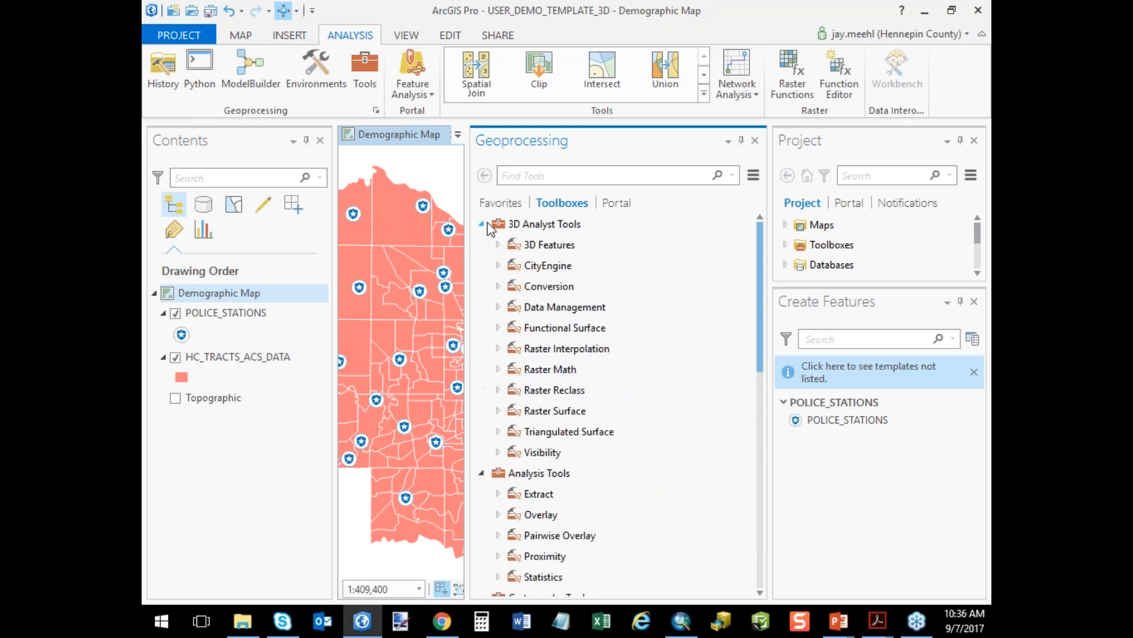
left_click(755, 141)
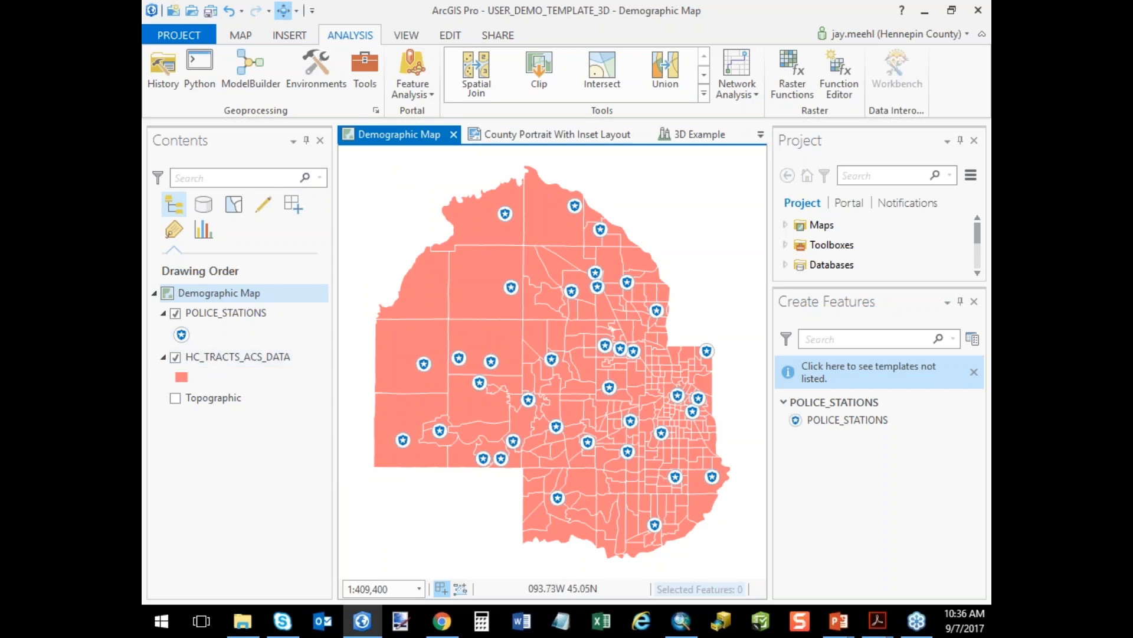
Change the symbology of the HC_TRACTS_ACS_DATA layer to Graduated Colors.
right_click(268, 357)
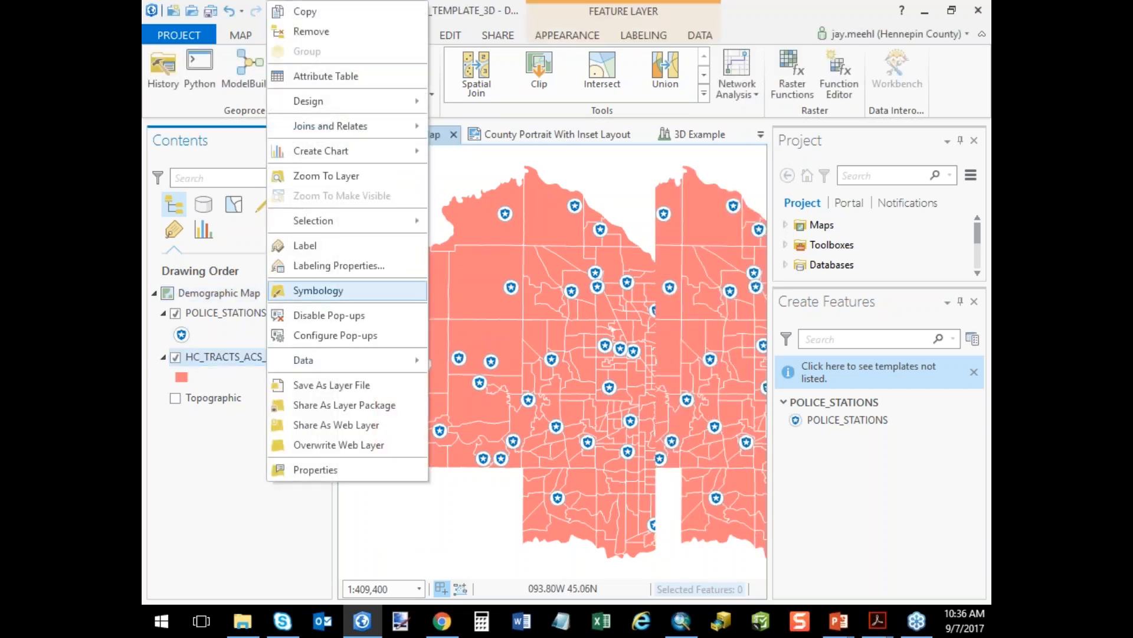
left_click(336, 290)
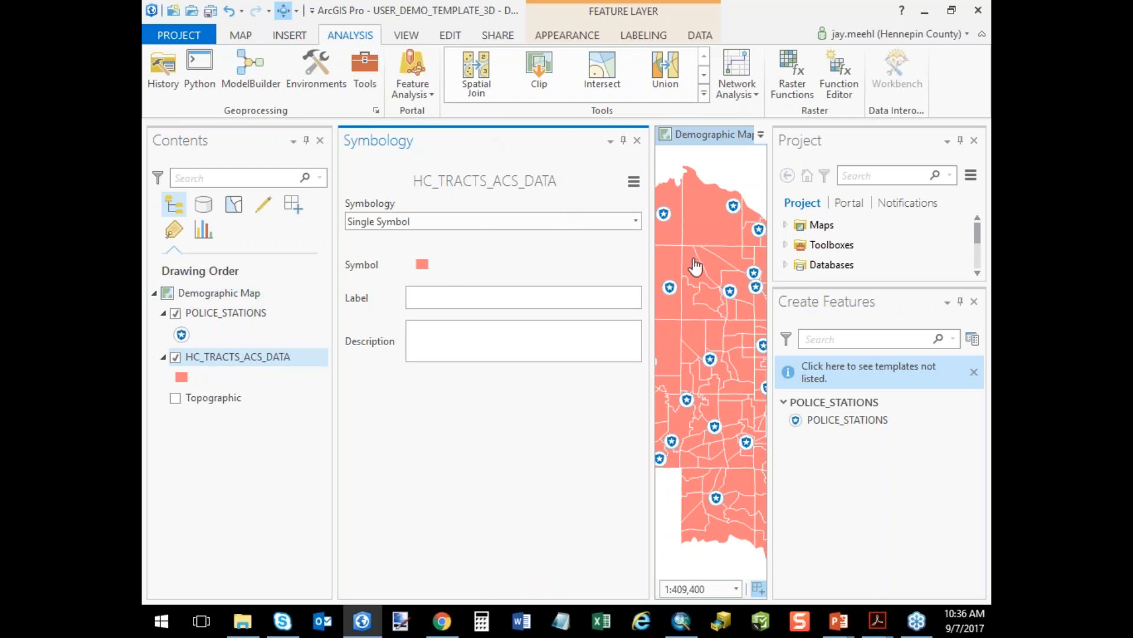
left_click(636, 222)
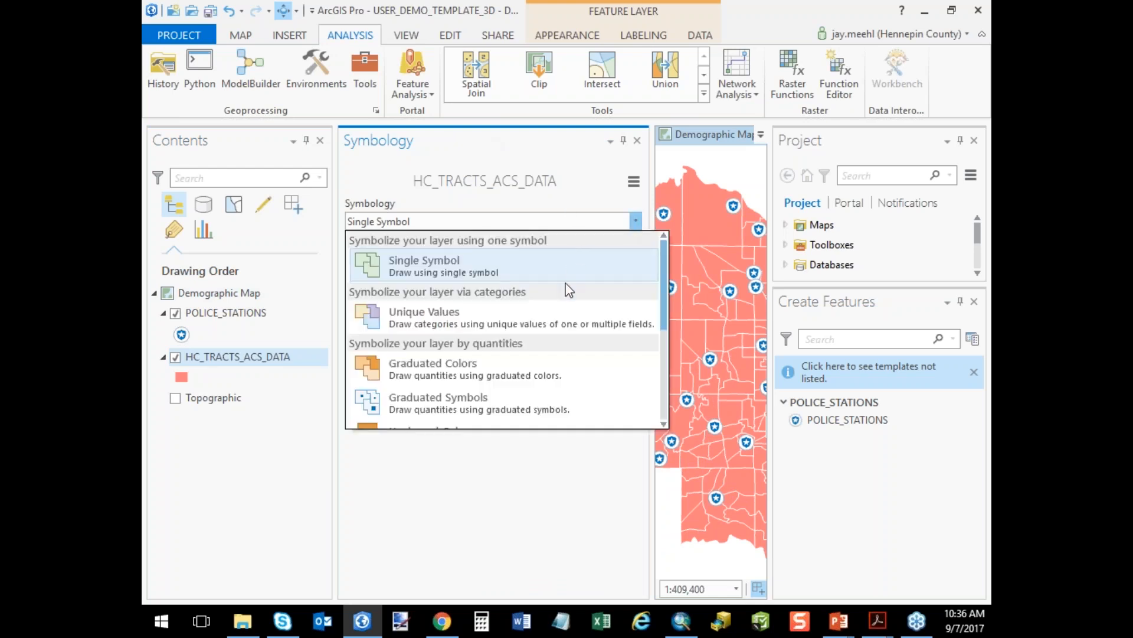
scroll(406, 354, "down", 2)
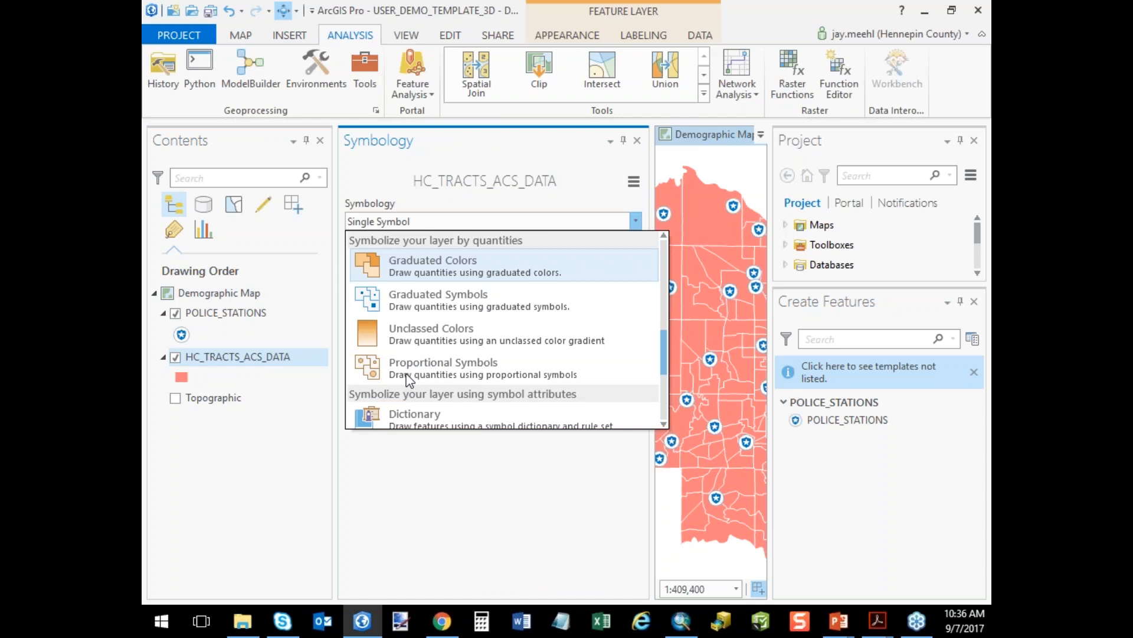
left_click(421, 272)
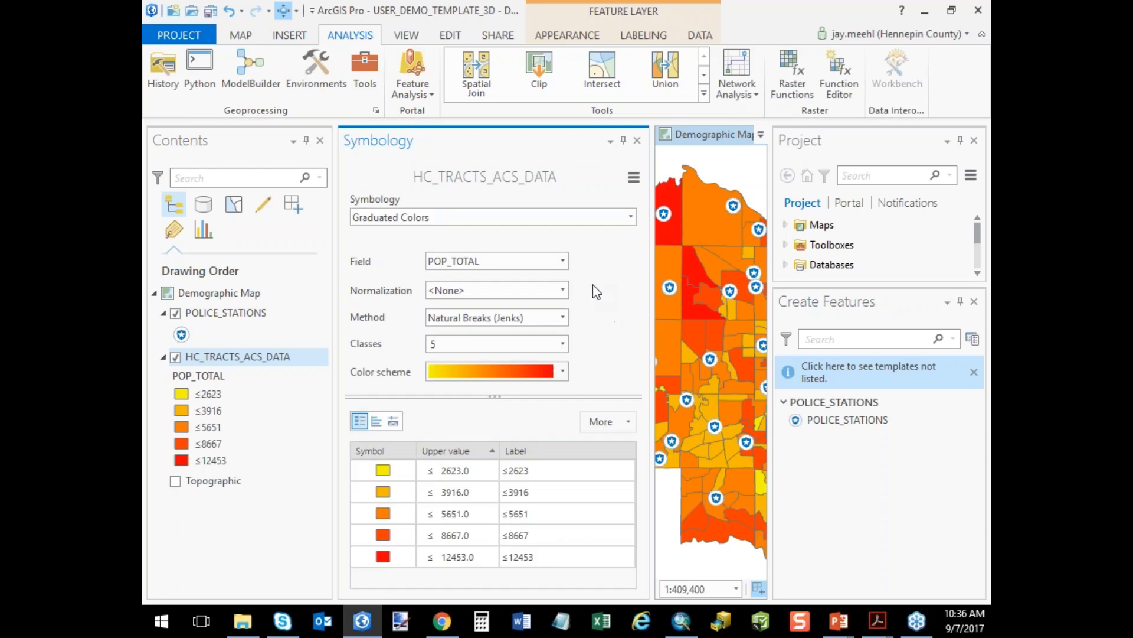
Base the graduated colors on the AGEUNDER18 field normalized by POPTOTAL, and close the symbology settings.
left_click(563, 262)
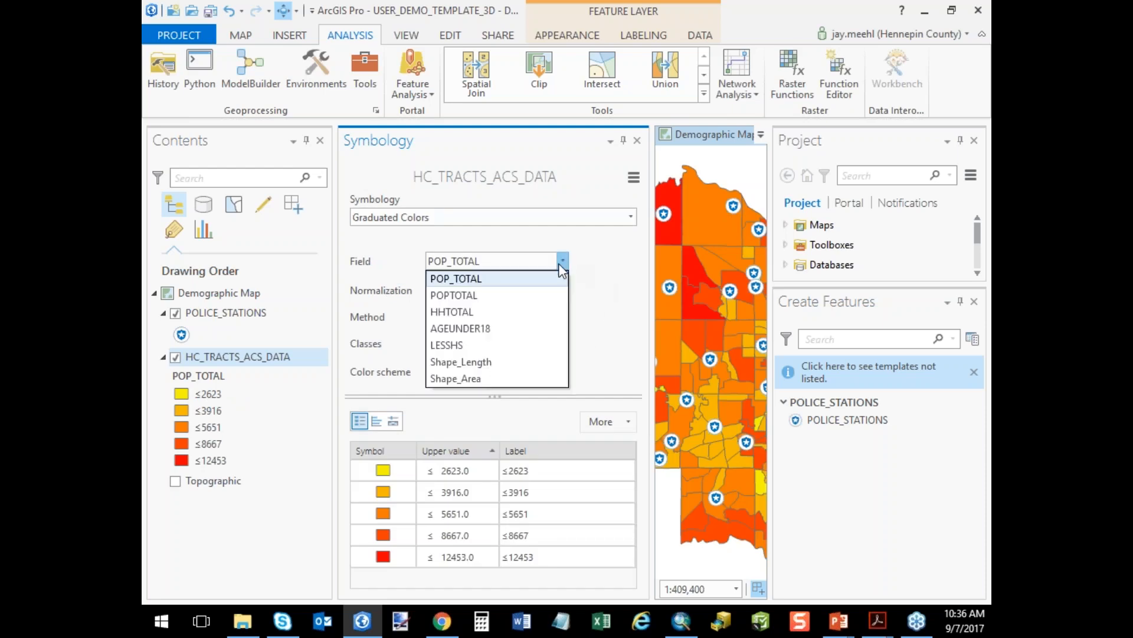
left_click(513, 327)
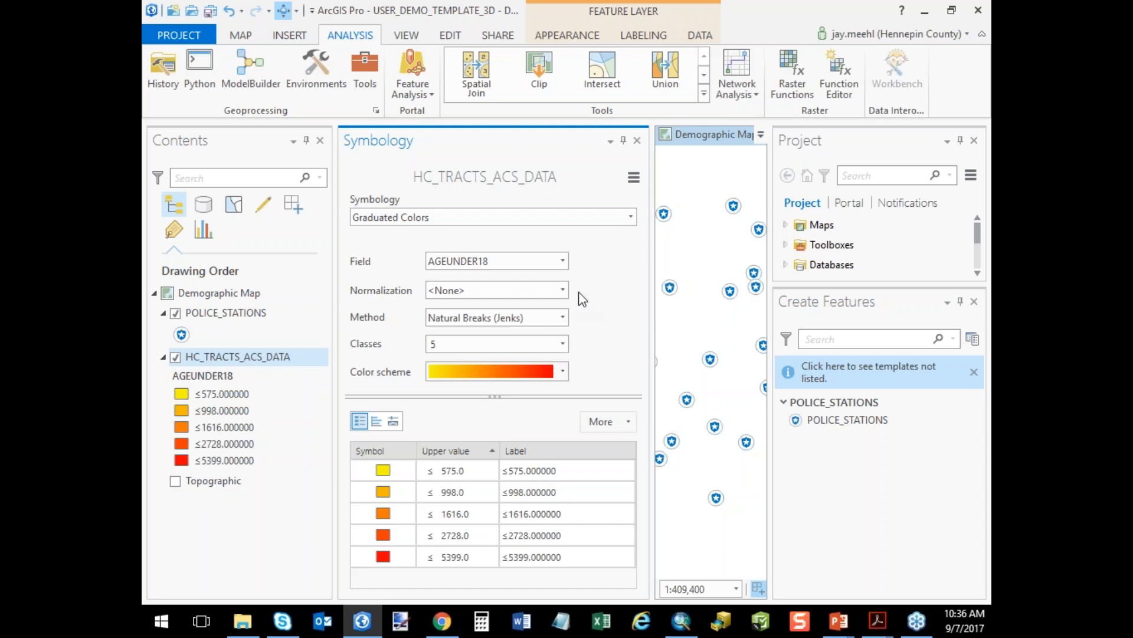
left_click(563, 290)
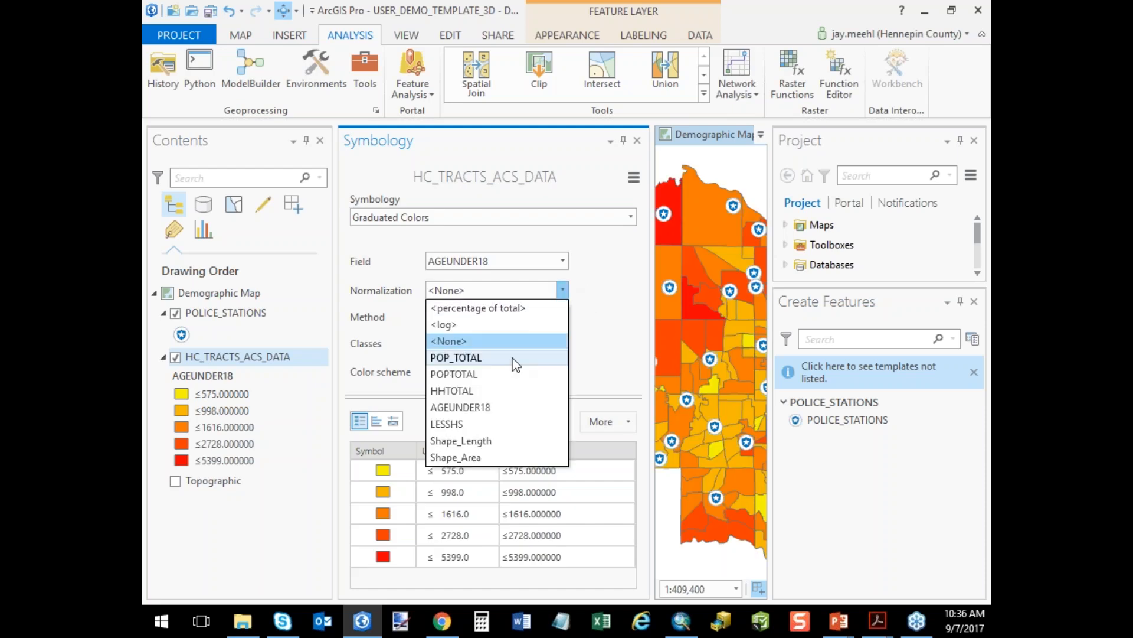
left_click(491, 376)
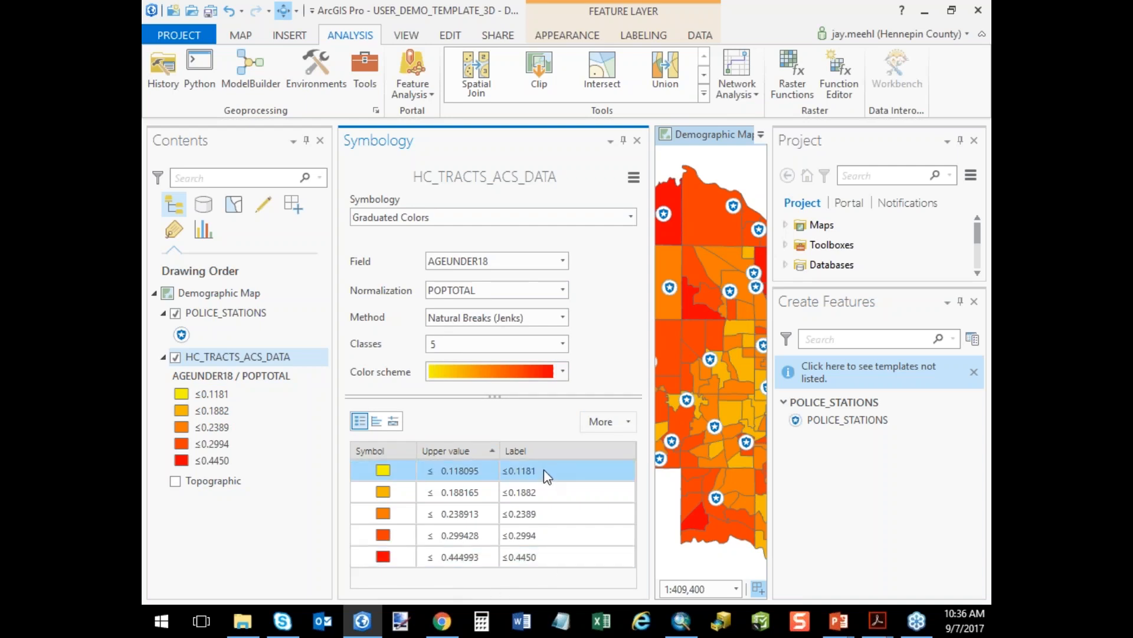
left_click(638, 141)
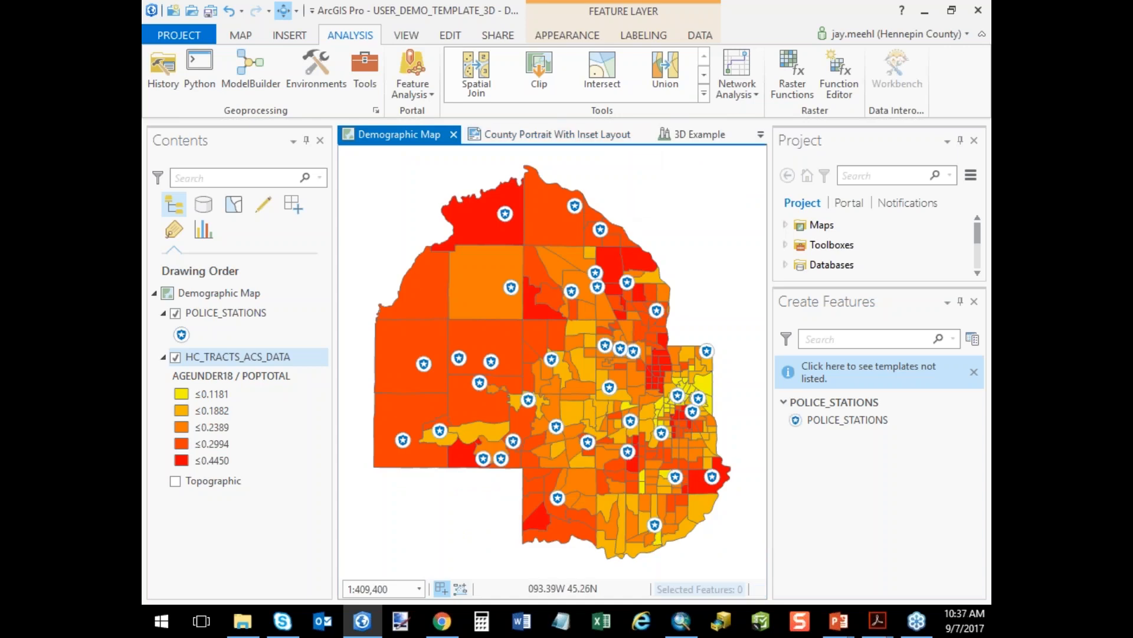
Open the County Portrait With Inset Layout, unlock the Map Title Text element and try to select the title on the page.
left_click(528, 134)
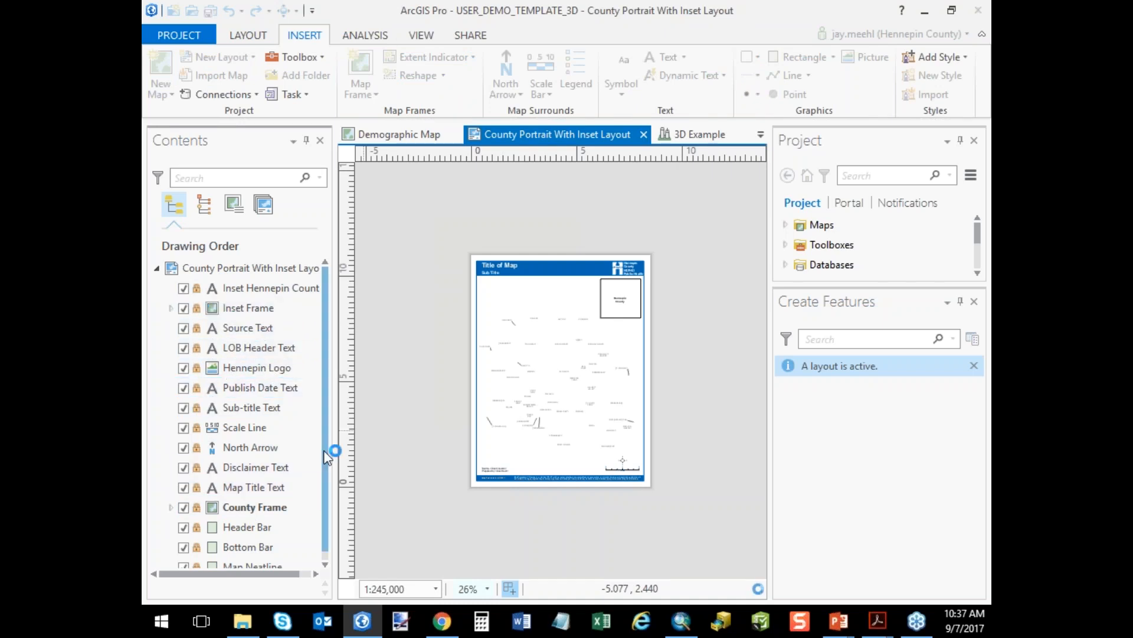
scroll(329, 465, "down", 1)
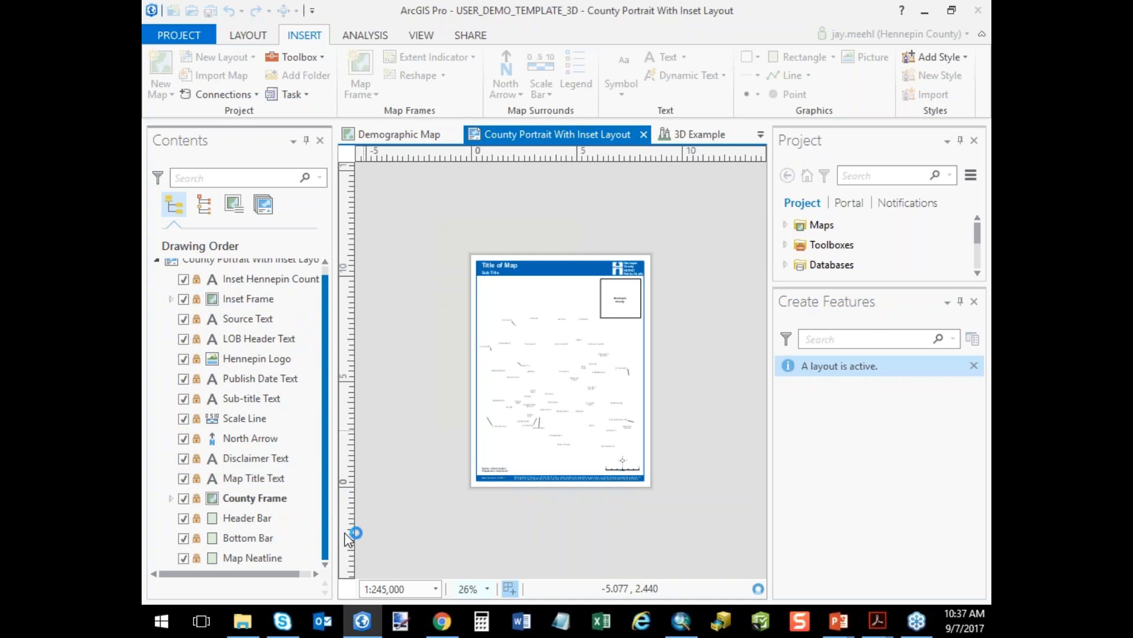
left_click(196, 479)
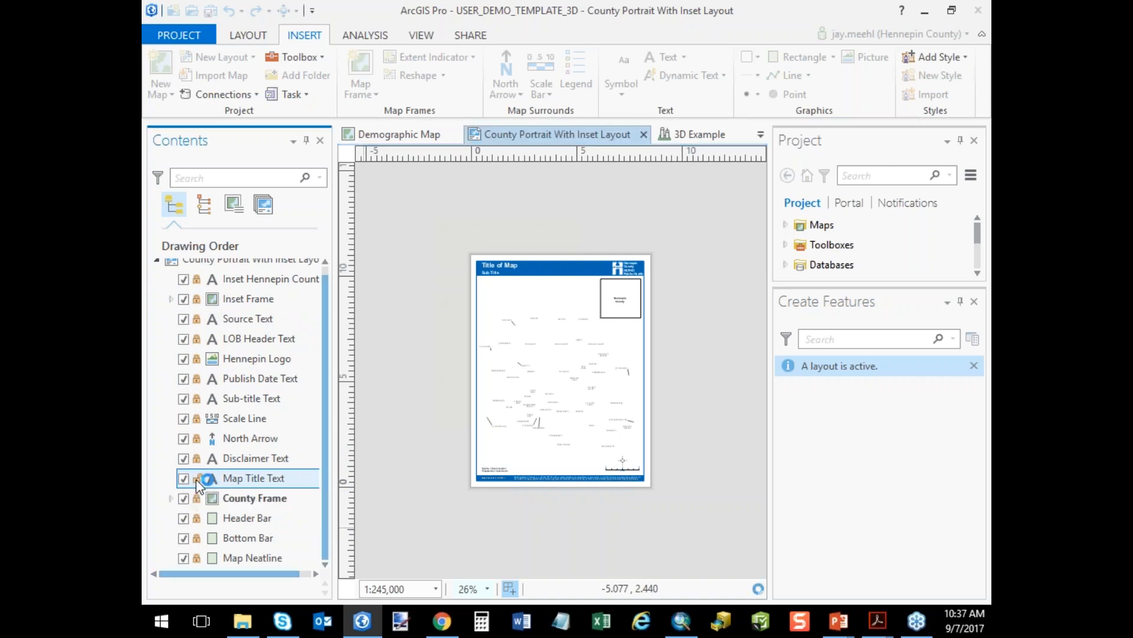
left_click(492, 264)
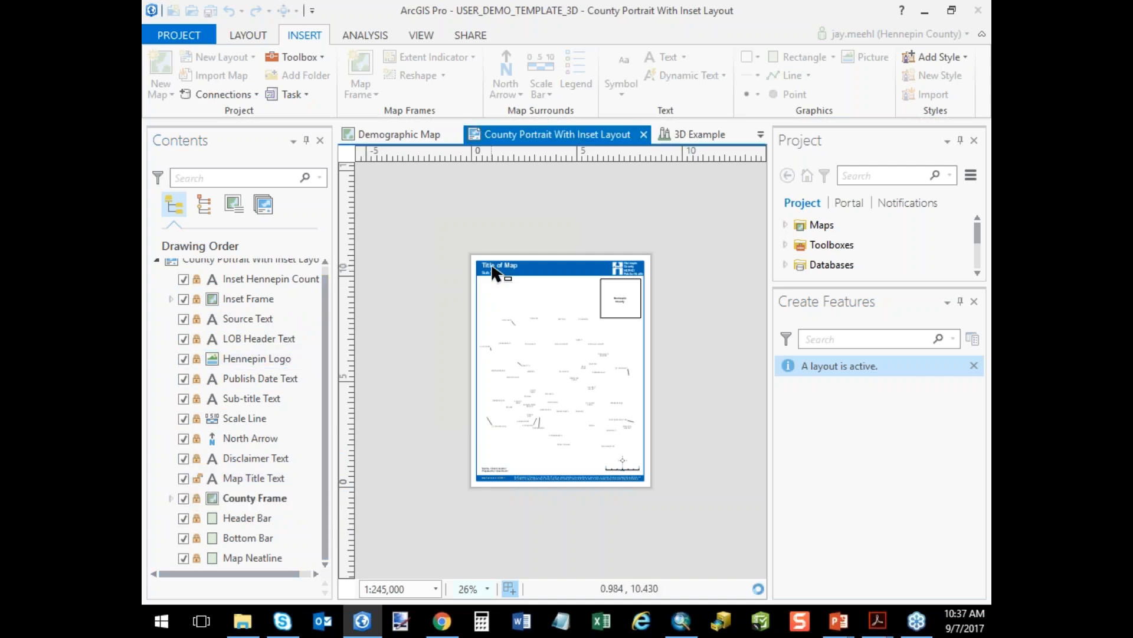
left_click_drag(465, 244, 543, 286)
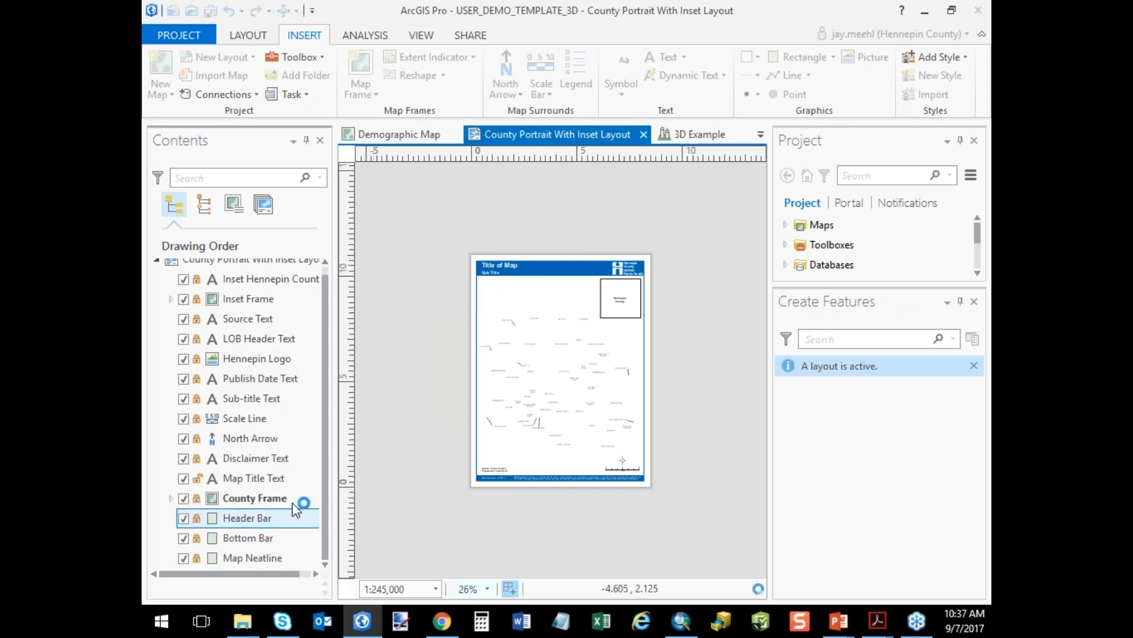
Toggle the visibility of the layout's LOB Header Text element off and back on.
left_click(215, 495)
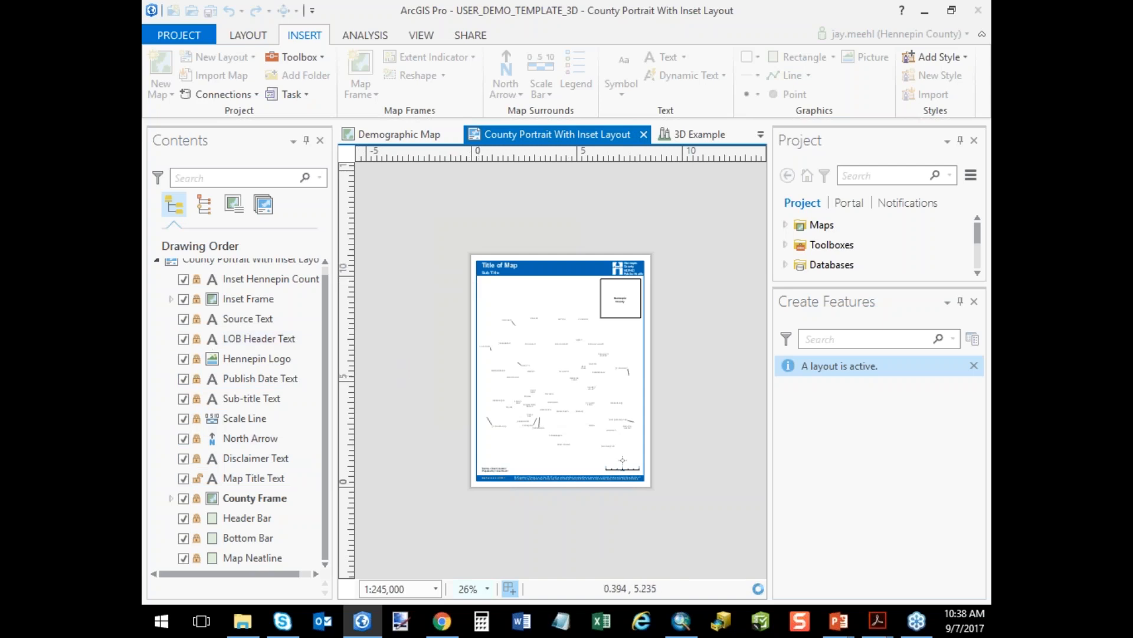
left_click(184, 340)
left_click(185, 341)
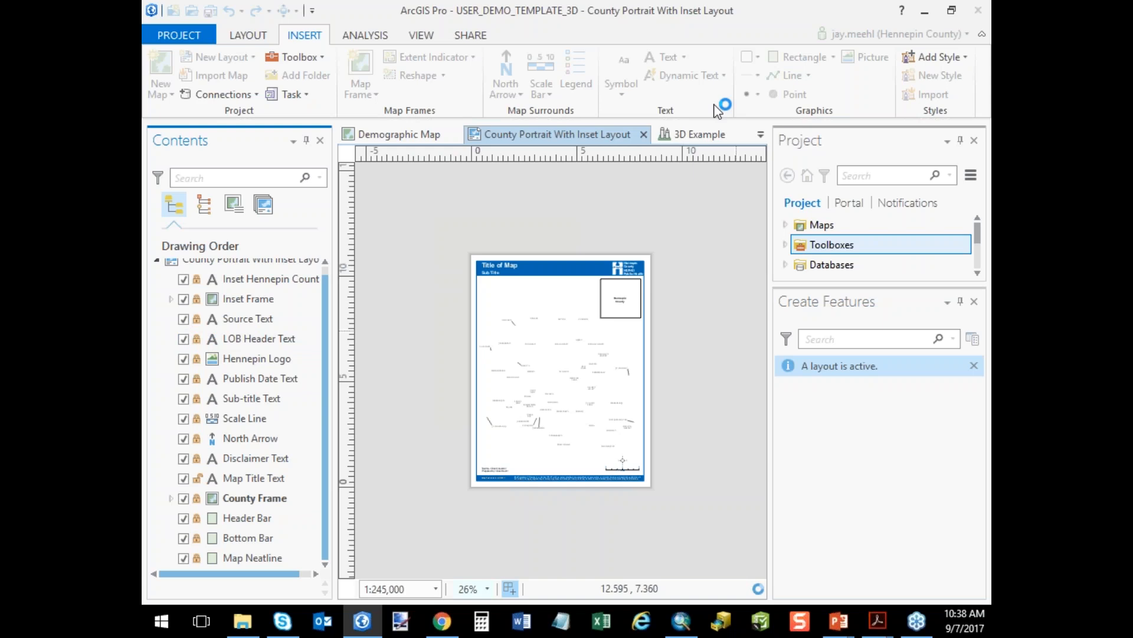
Open the 3D Example scene and examine the extruded buildings from a closer, tilted viewpoint.
left_click(703, 136)
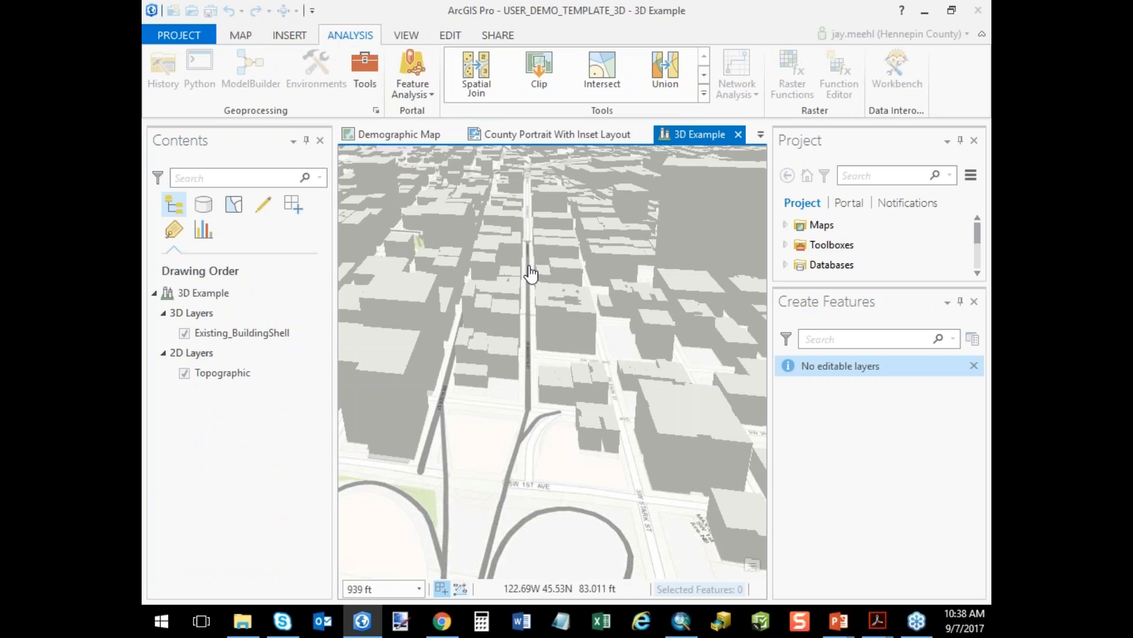
scroll(552, 304, "up", 2)
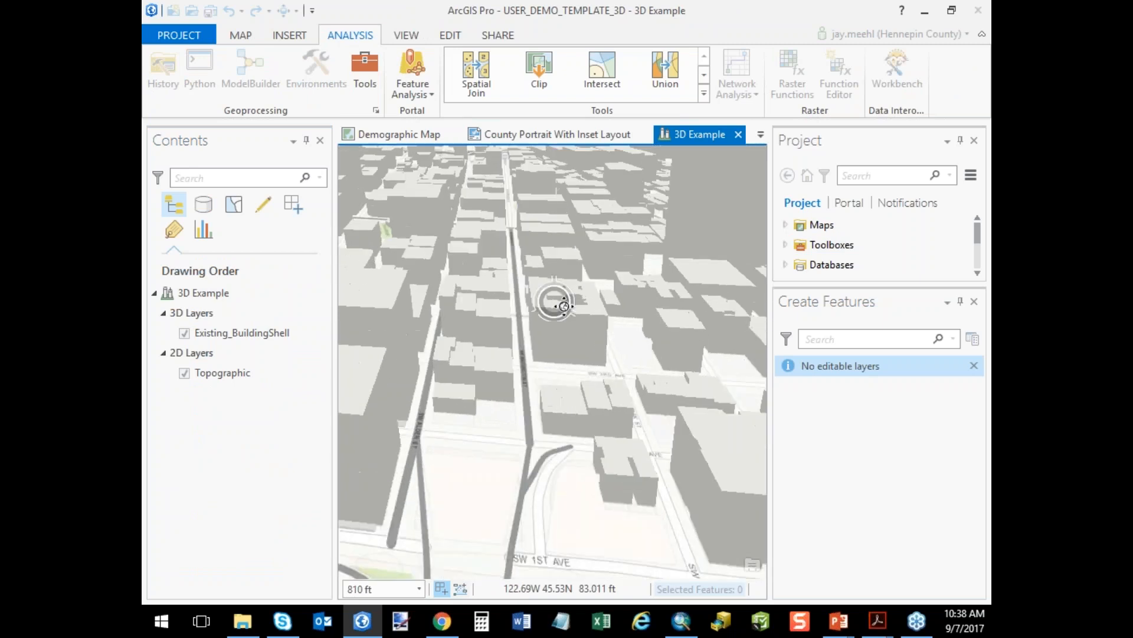
left_click_drag(589, 297, 555, 283)
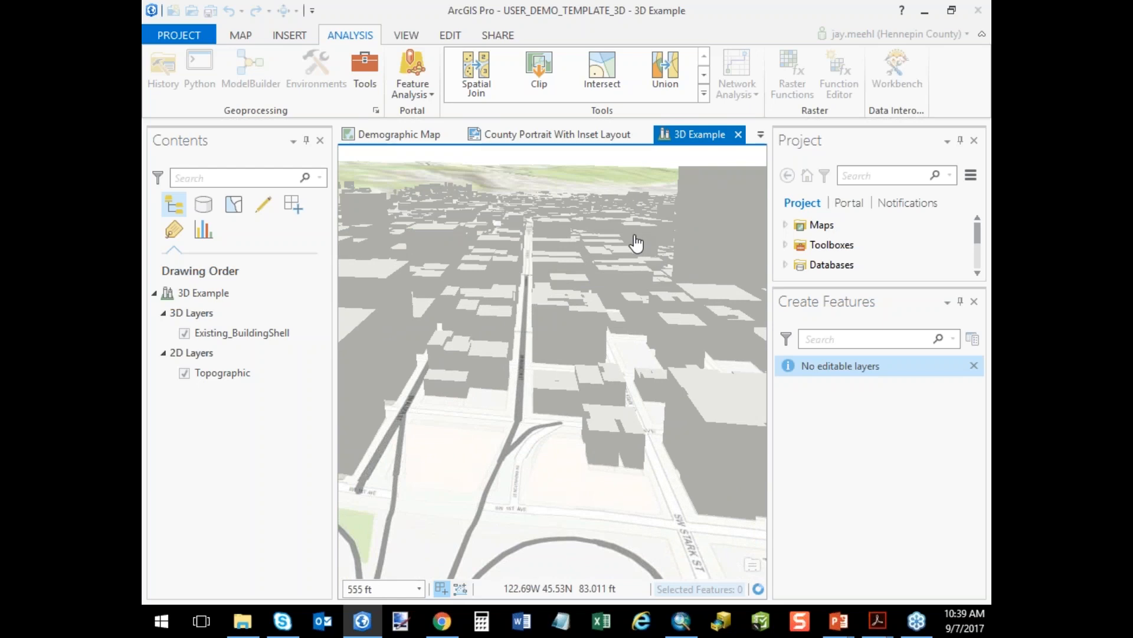
Return to the County Portrait With Inset Layout and save the project.
left_click(572, 135)
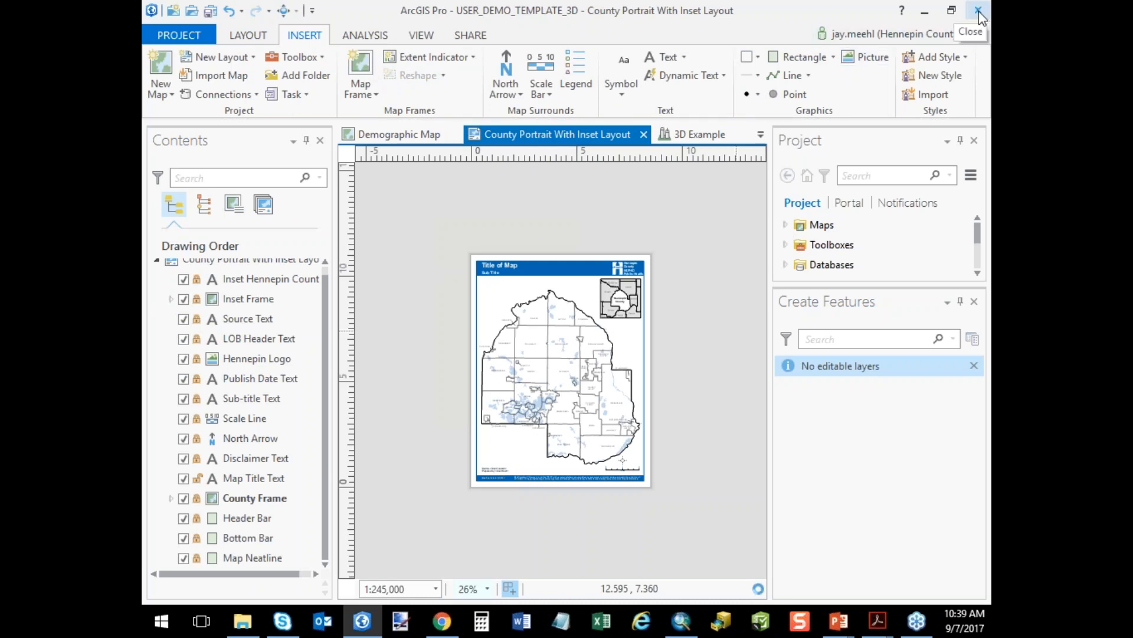
left_click(175, 34)
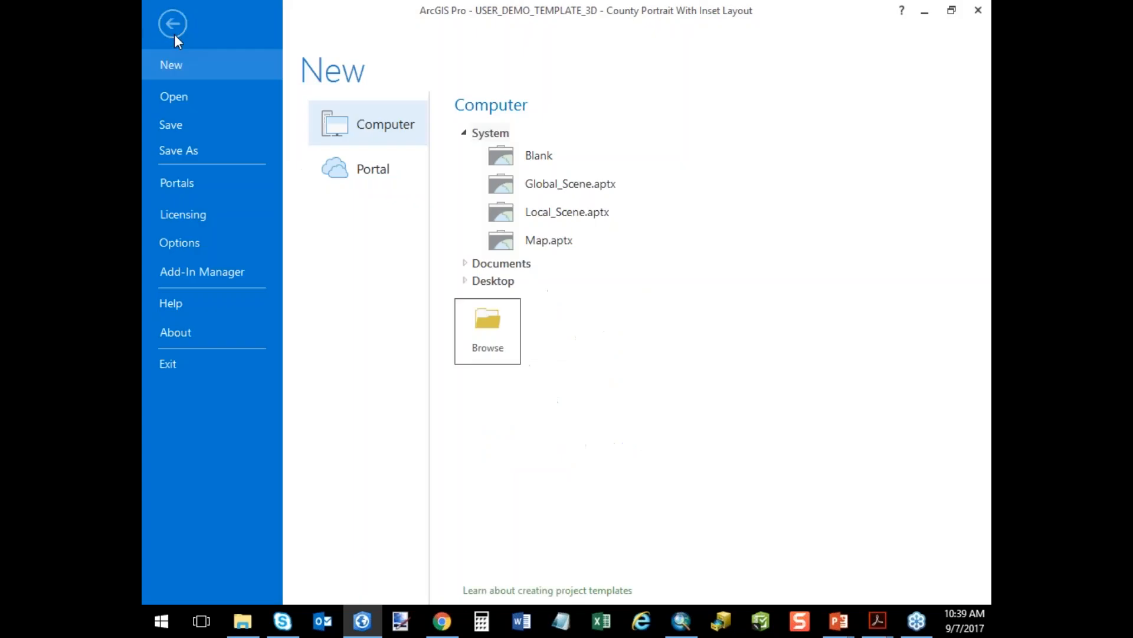
left_click(181, 88)
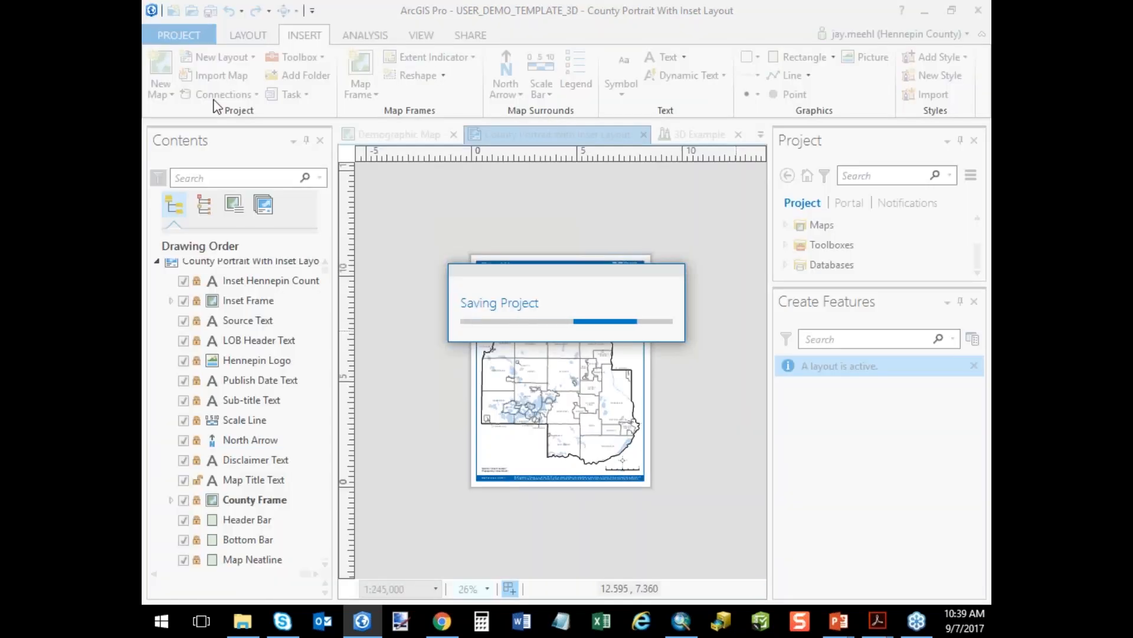
Close the program, discarding all feature edits and declining to save changes to USER_DEMO_TEMPLATE_3D.
left_click(973, 14)
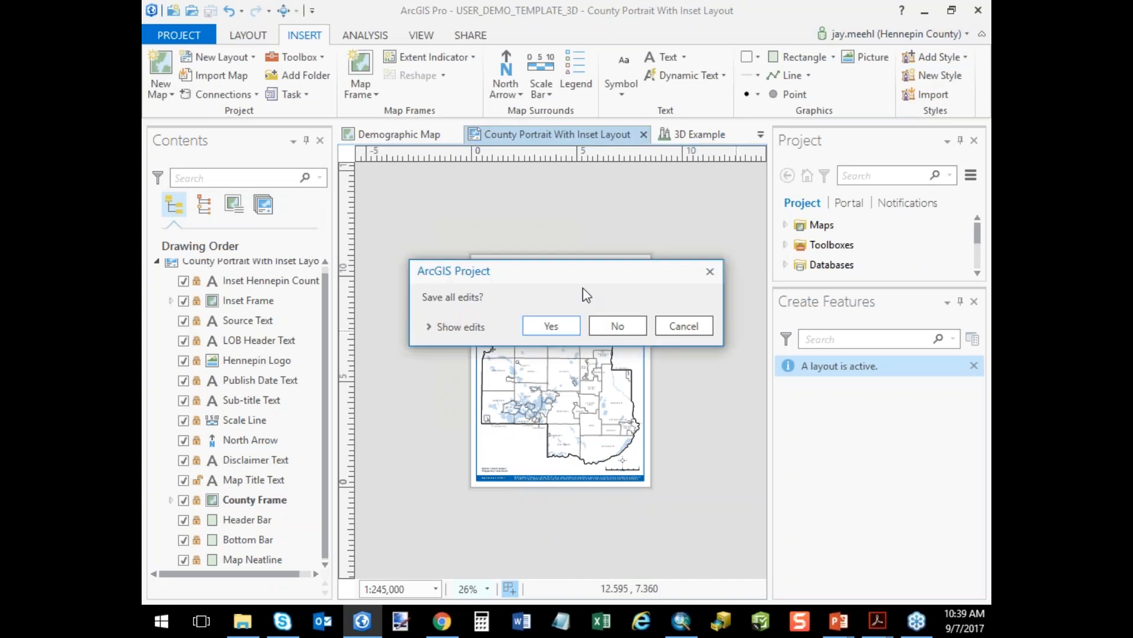
left_click(621, 329)
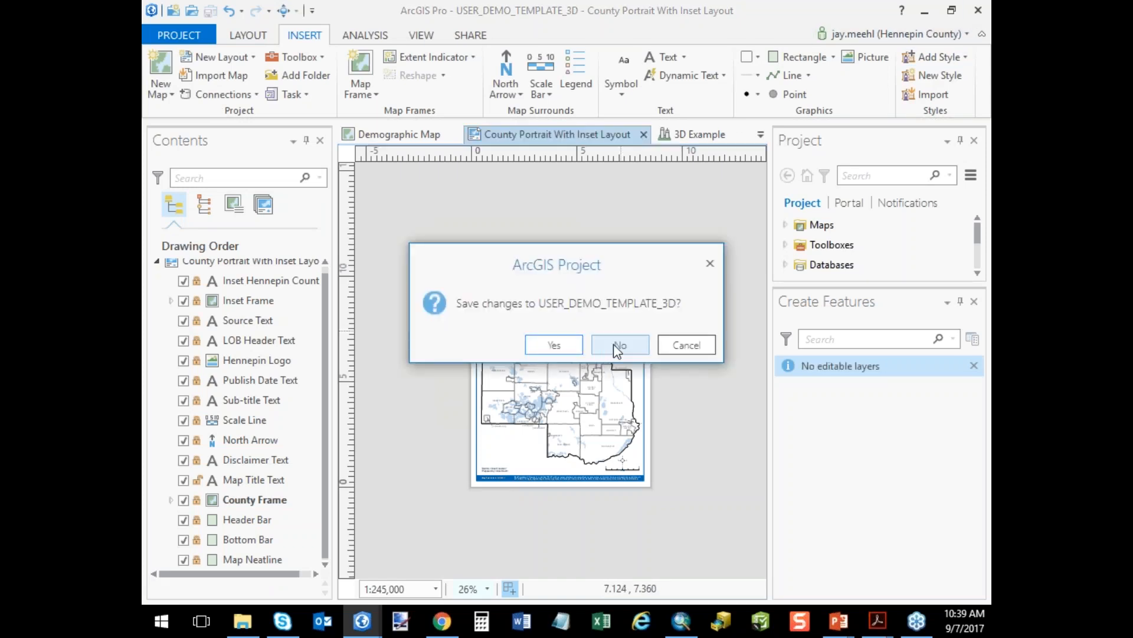
left_click(614, 344)
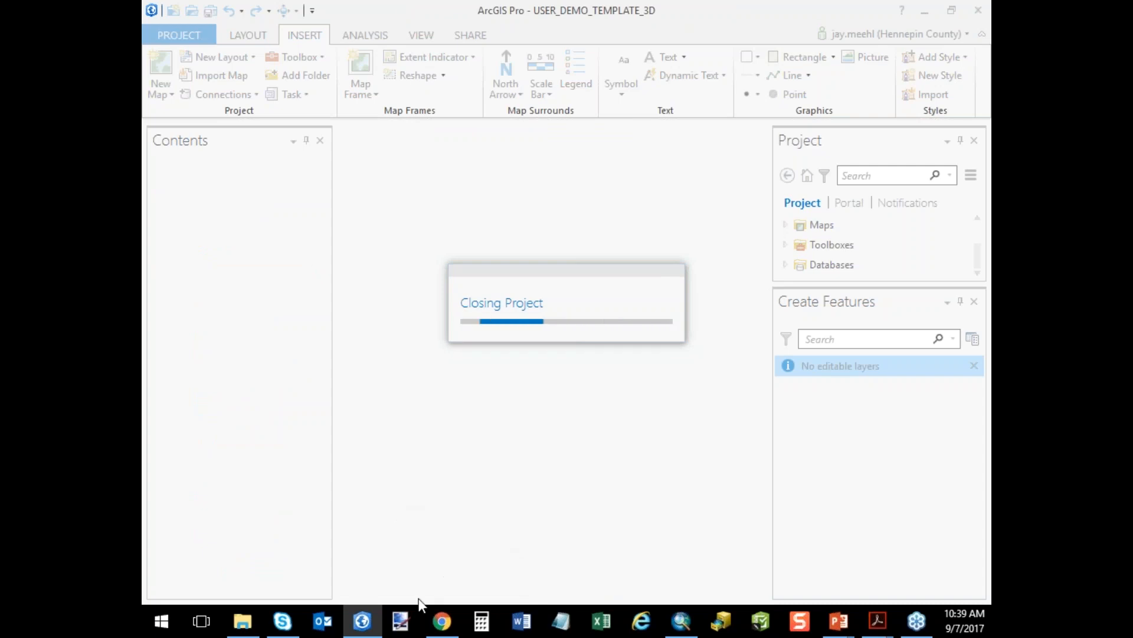
Relaunch ArcGIS Pro and create a project from the Blank template with the suggested name and location, in its own new folder.
left_click(372, 628)
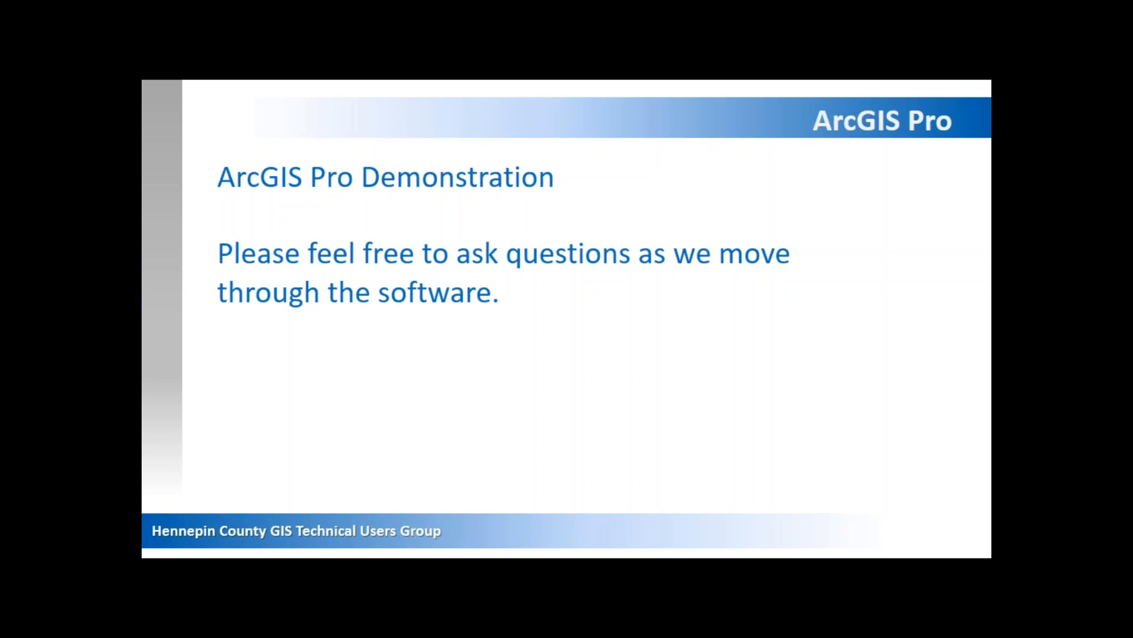
key("alt+Tab")
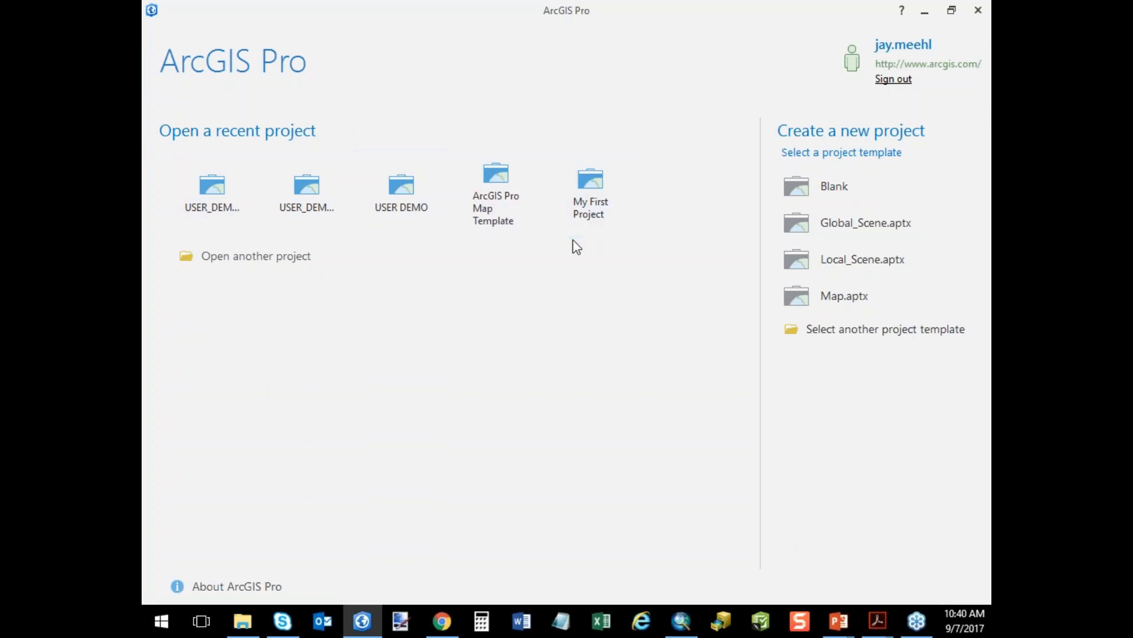
left_click(804, 194)
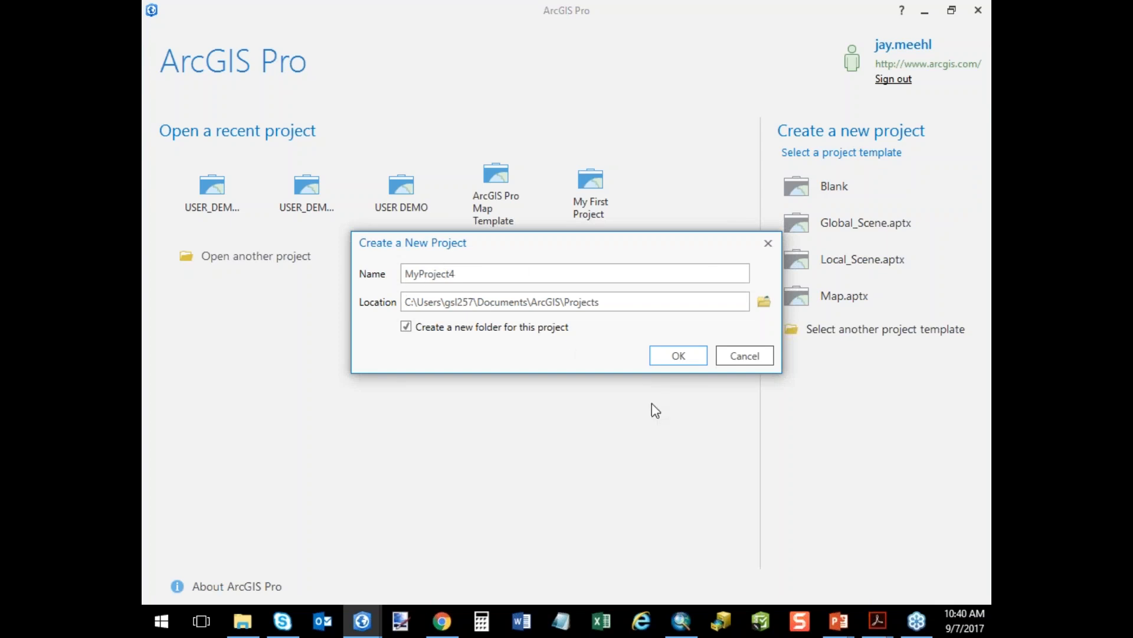
left_click(672, 359)
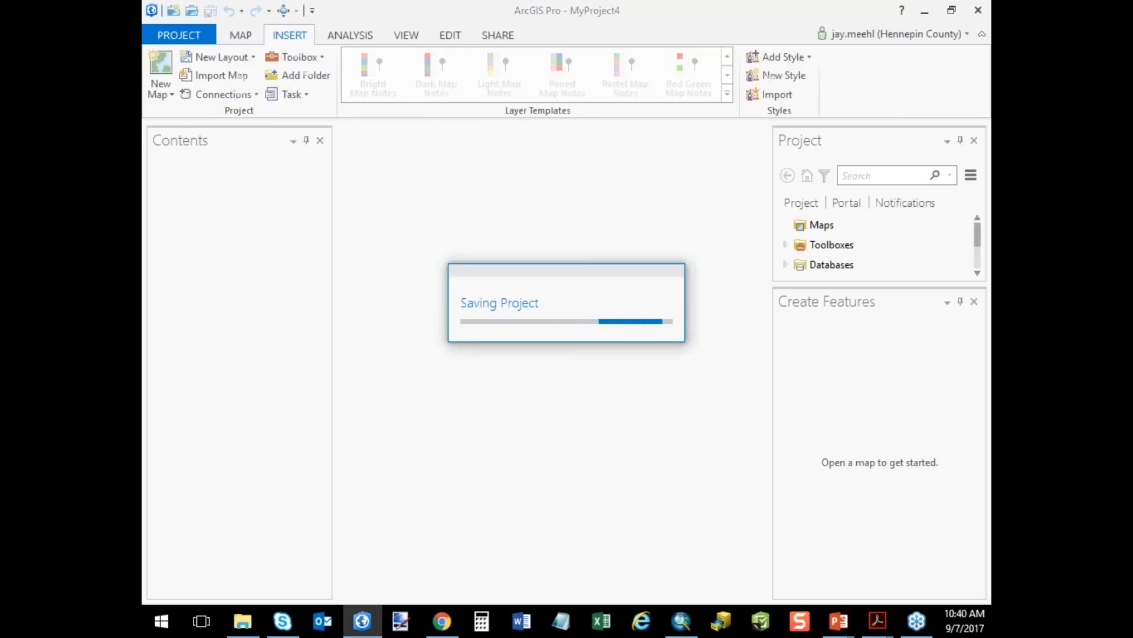
Close the Create Features pane and expand the project's Databases to view the default geodatabase's type and location.
left_click(975, 303)
left_click(822, 227)
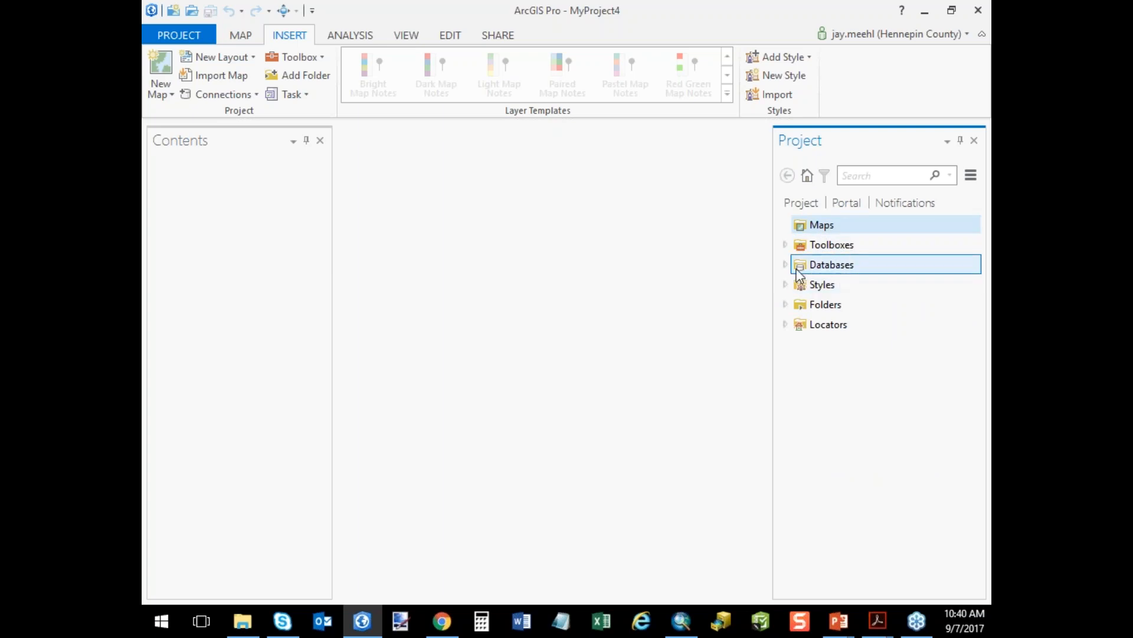
left_click(785, 265)
mouse_move(869, 299)
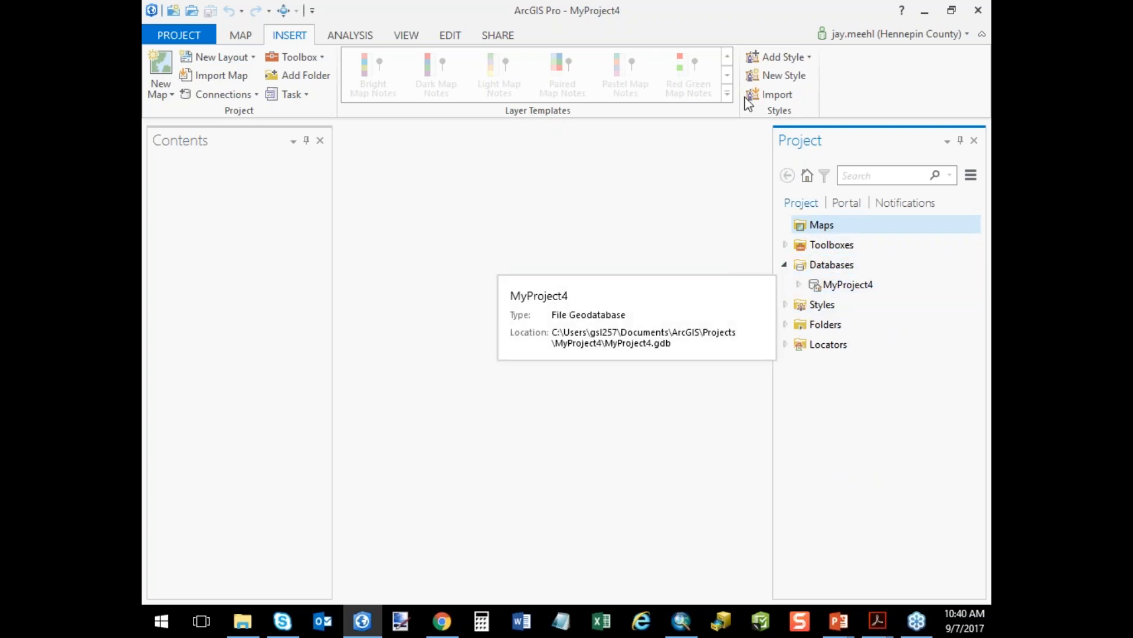
Look over the available connection types and insert a new map into the project.
left_click(257, 96)
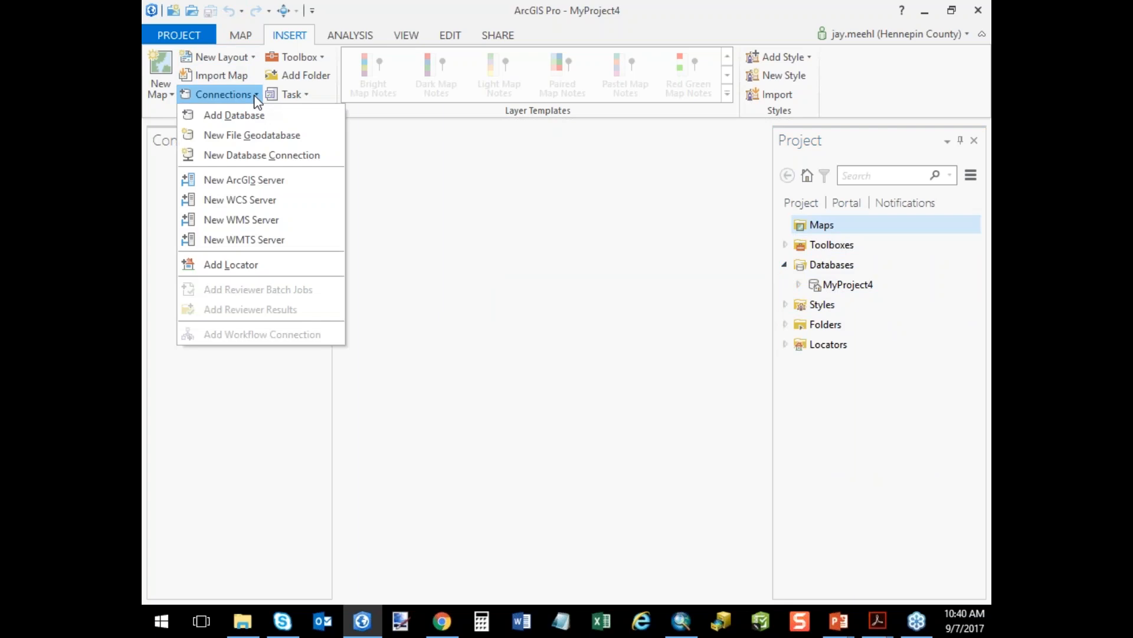
left_click(365, 18)
left_click(168, 72)
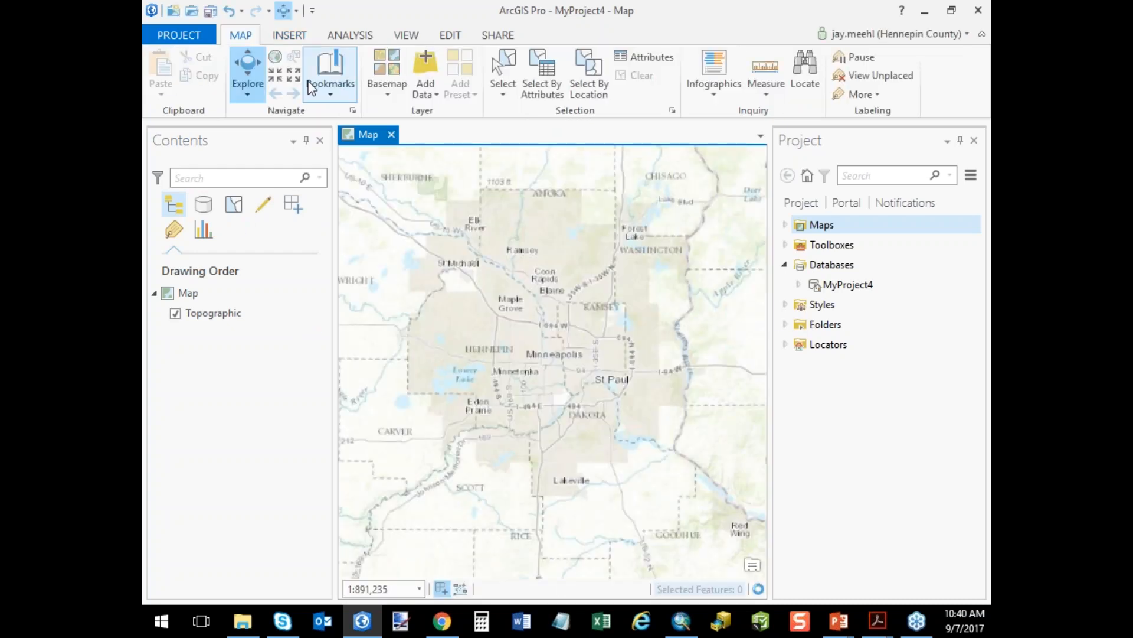
Create an ANSI Portrait Letter layout (8.5 x 11 in) and insert a map frame showing the map at its current extent.
left_click(290, 35)
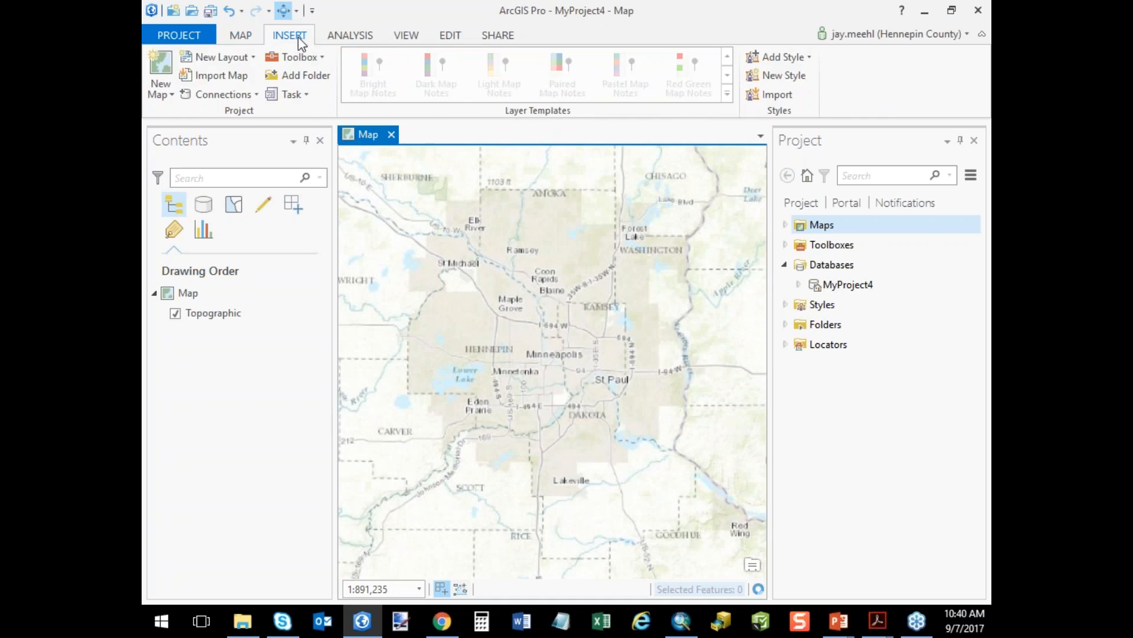
left_click(227, 55)
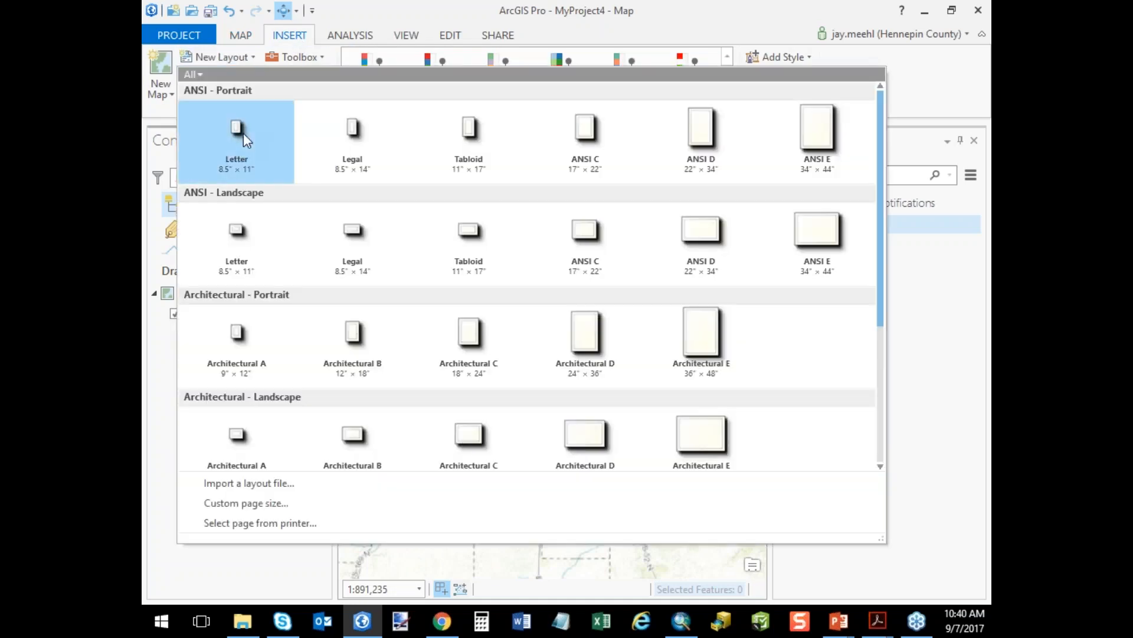
left_click(243, 133)
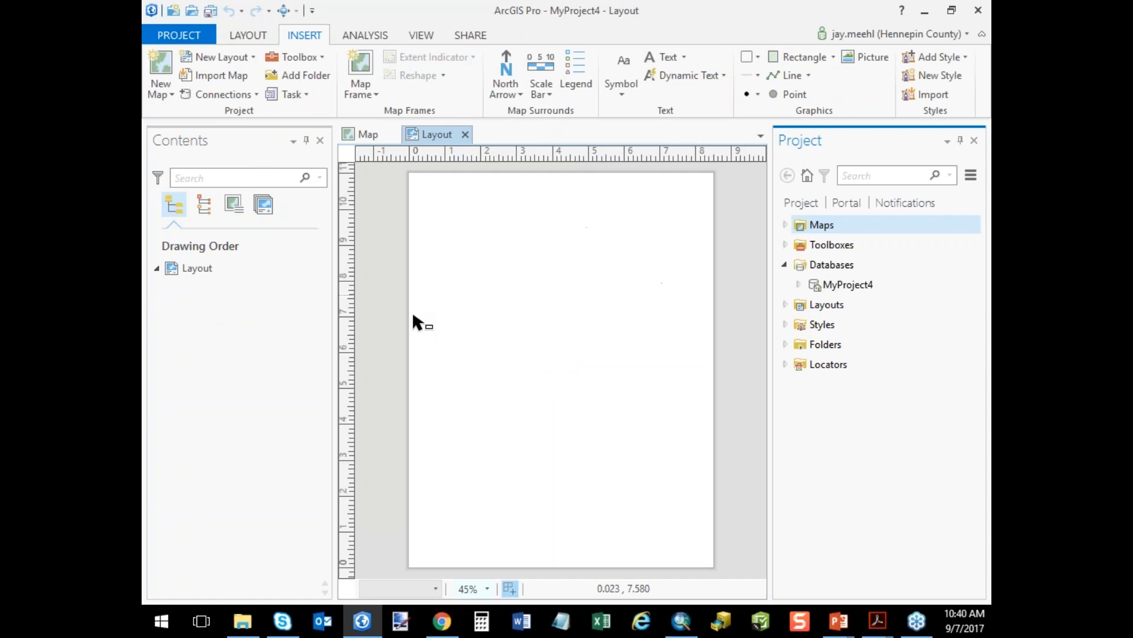
left_click(375, 94)
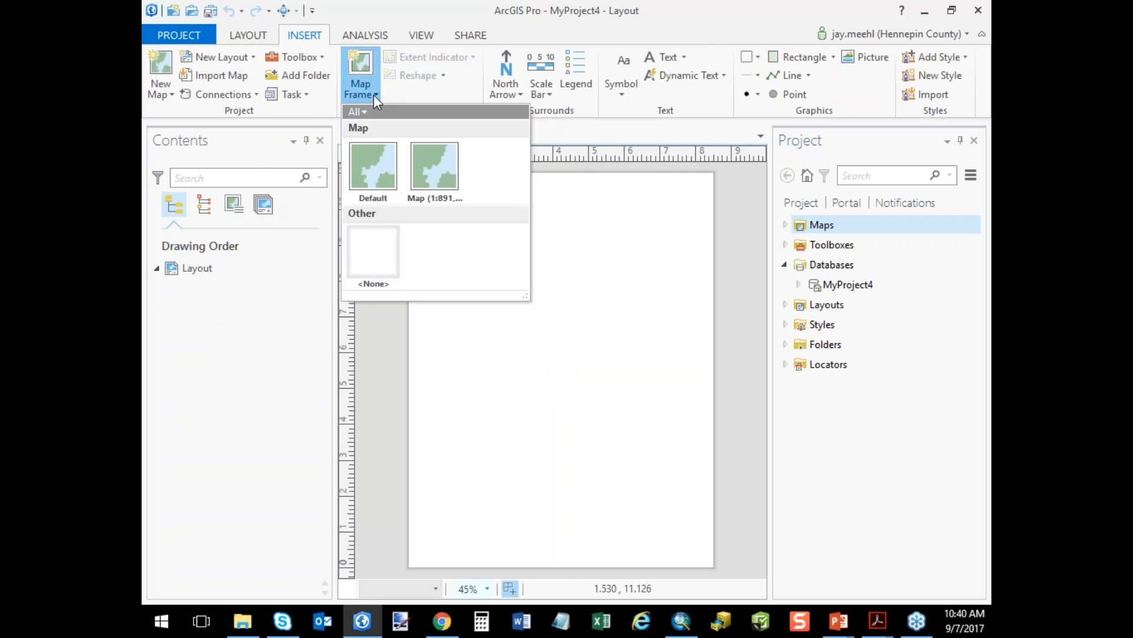
left_click(445, 182)
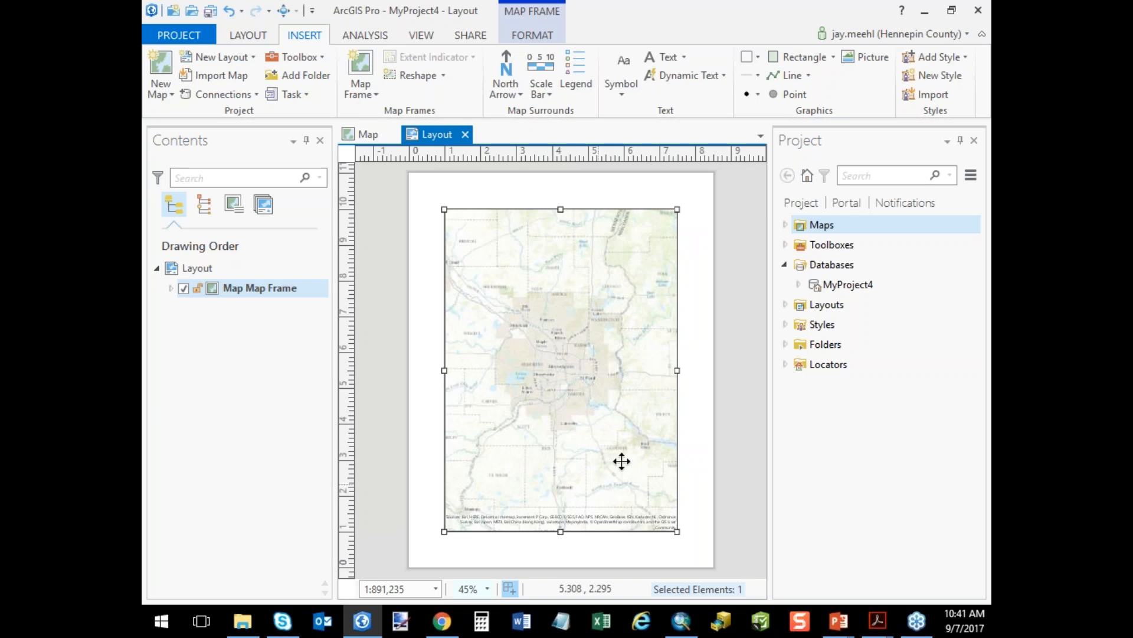
Undock the Project pane so it floats, and close and restore the Contents pane.
mouse_move(883, 138)
left_mouse_down()
mouse_move(826, 268)
mouse_move(821, 396)
mouse_move(940, 380)
mouse_move(872, 473)
mouse_move(654, 594)
mouse_move(603, 564)
mouse_move(612, 523)
mouse_move(866, 284)
mouse_move(855, 216)
mouse_move(864, 126)
left_mouse_up()
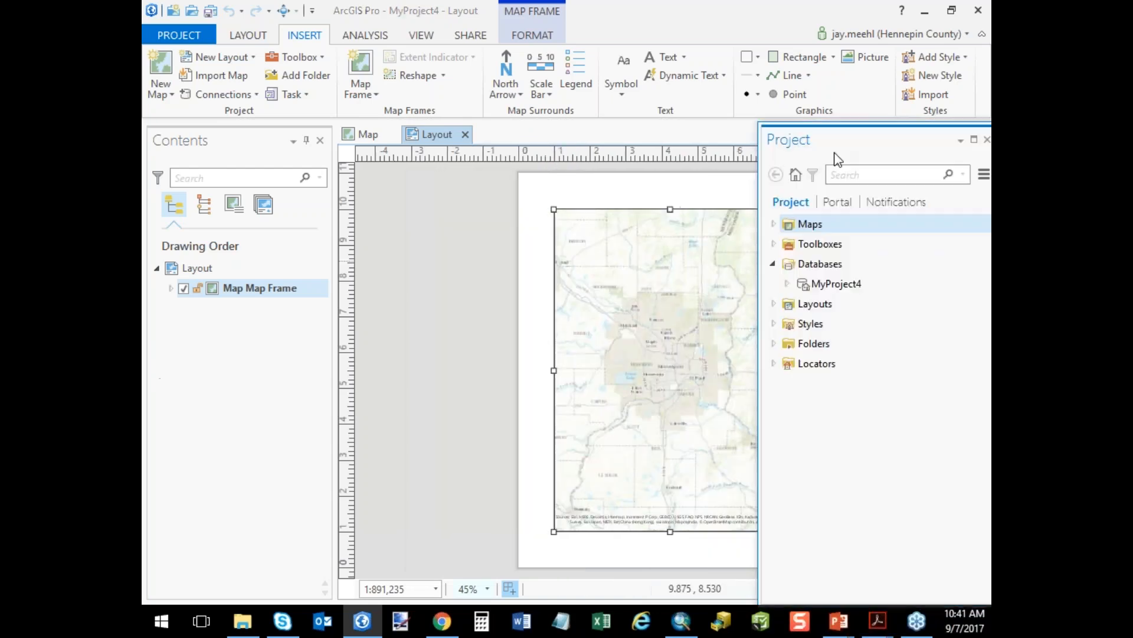
left_click(320, 141)
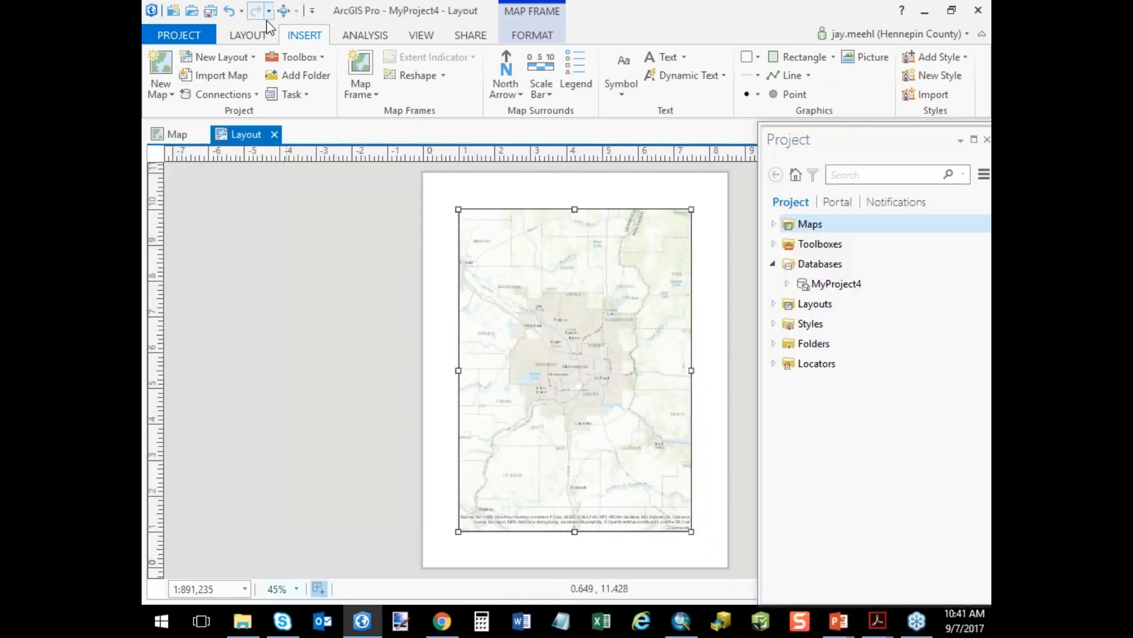
left_click(425, 37)
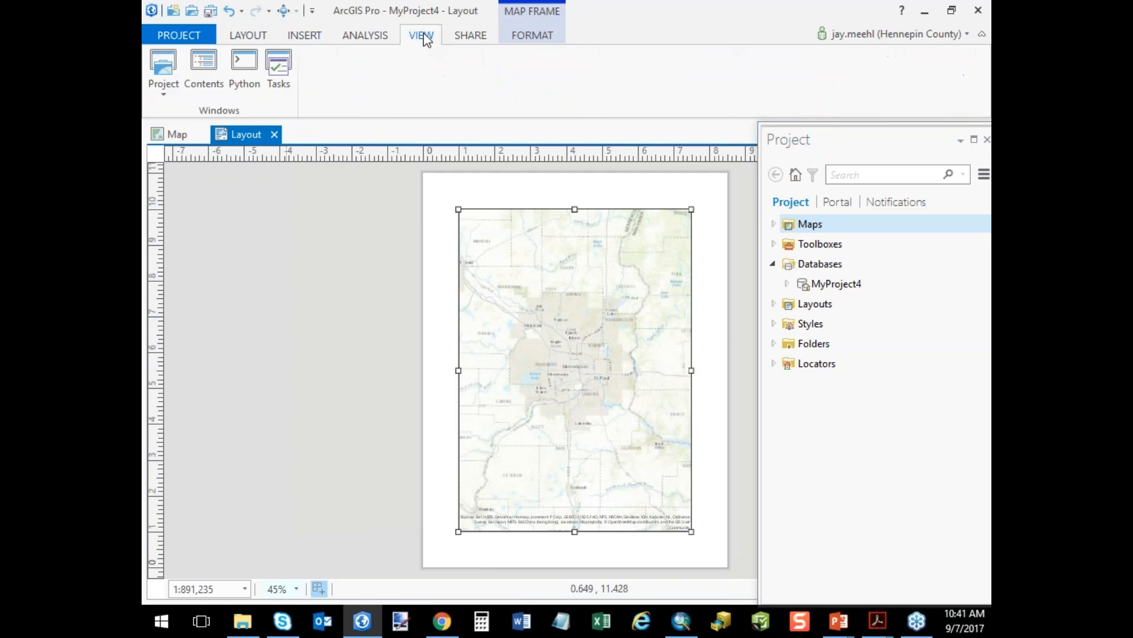
left_click(163, 94)
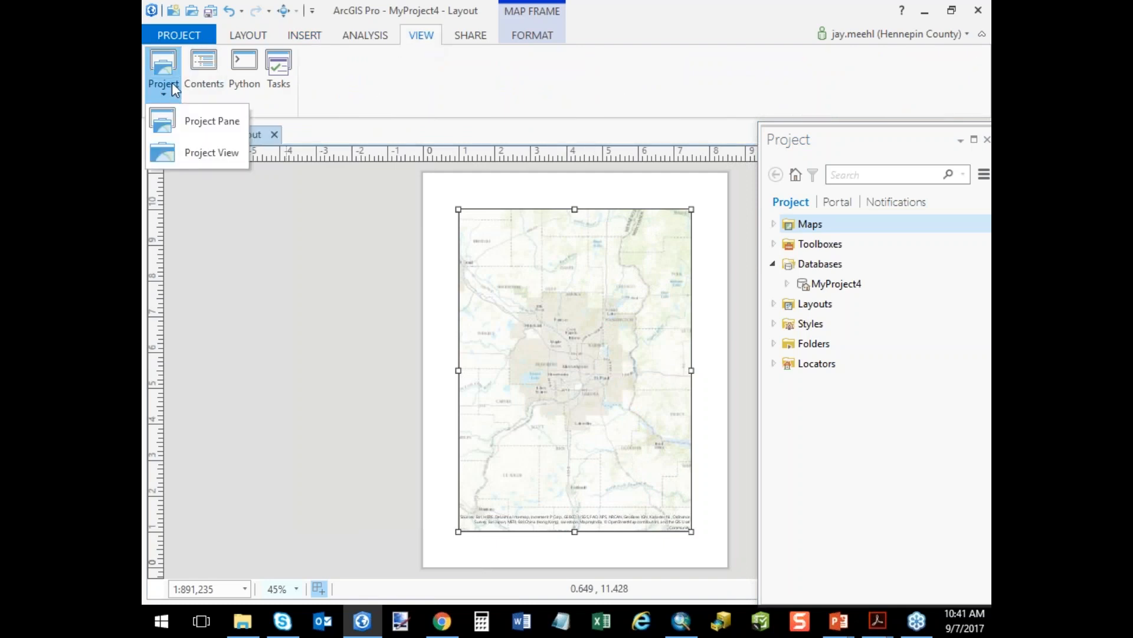
left_click(206, 62)
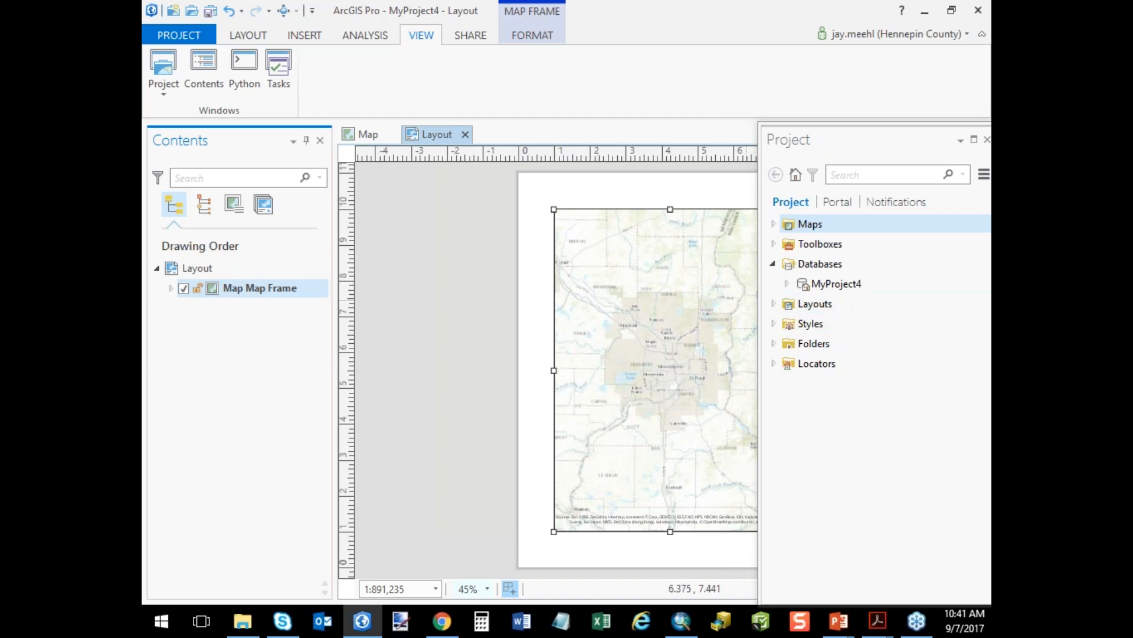
Open the recent project USER_DEMO_TEMPLATE_3D without saving the changes to MyProject4.
mouse_move(363, 632)
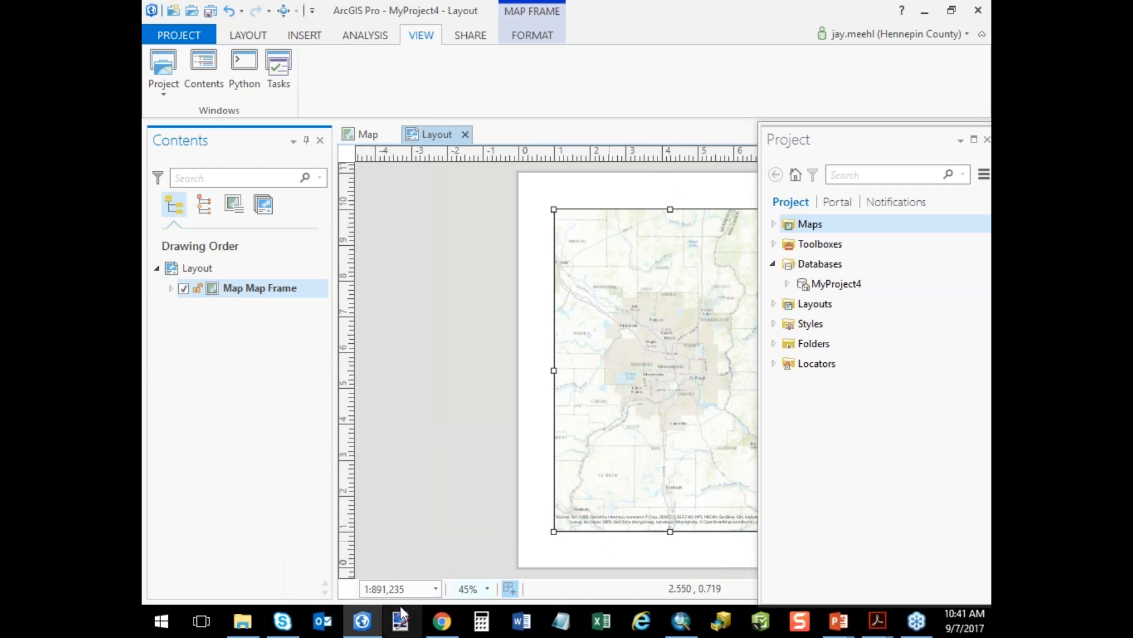
left_click(165, 37)
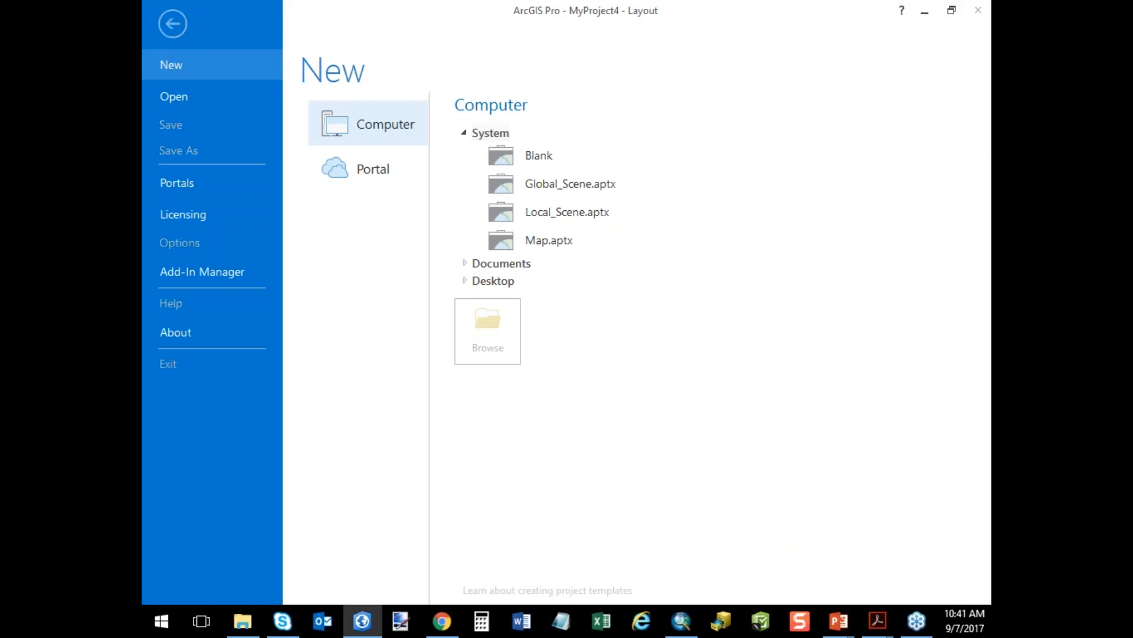
left_click(183, 97)
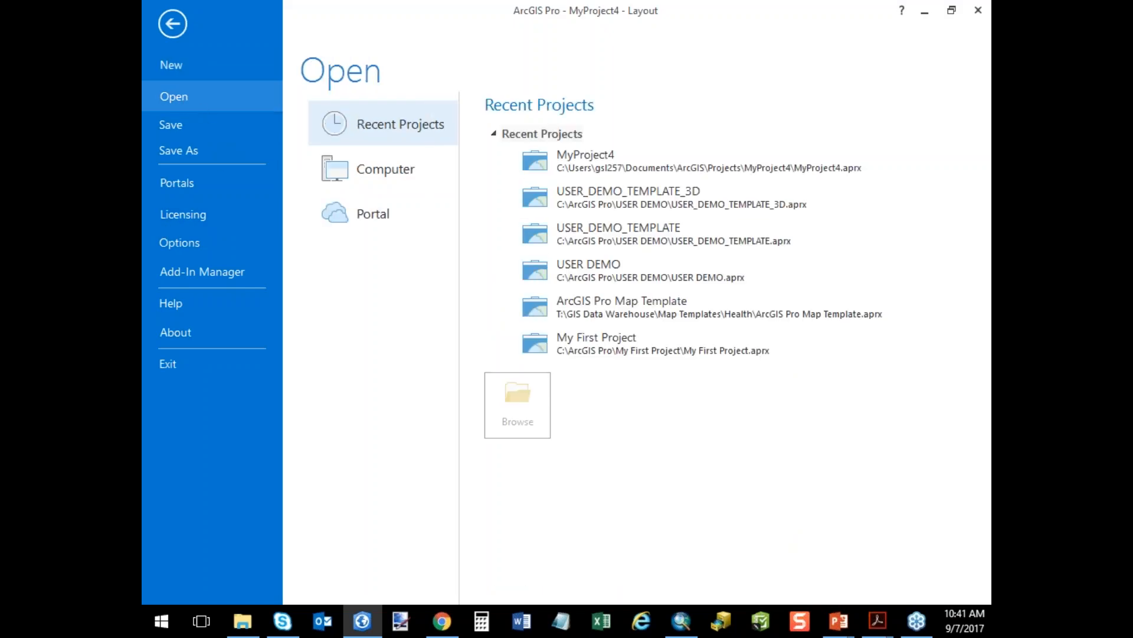
left_click(676, 199)
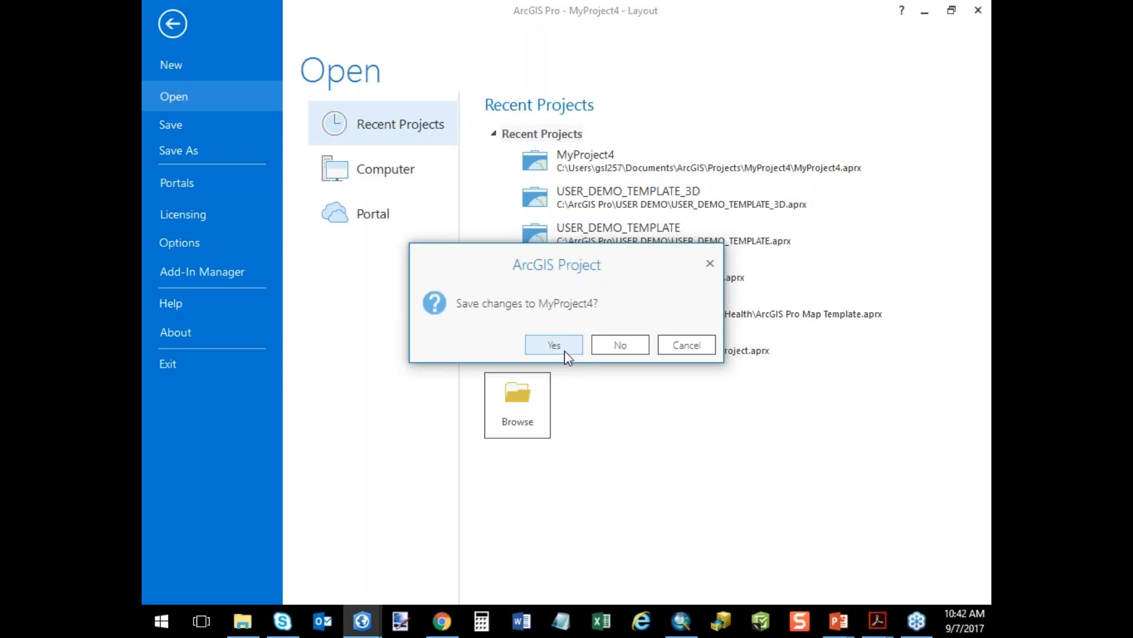
left_click(616, 347)
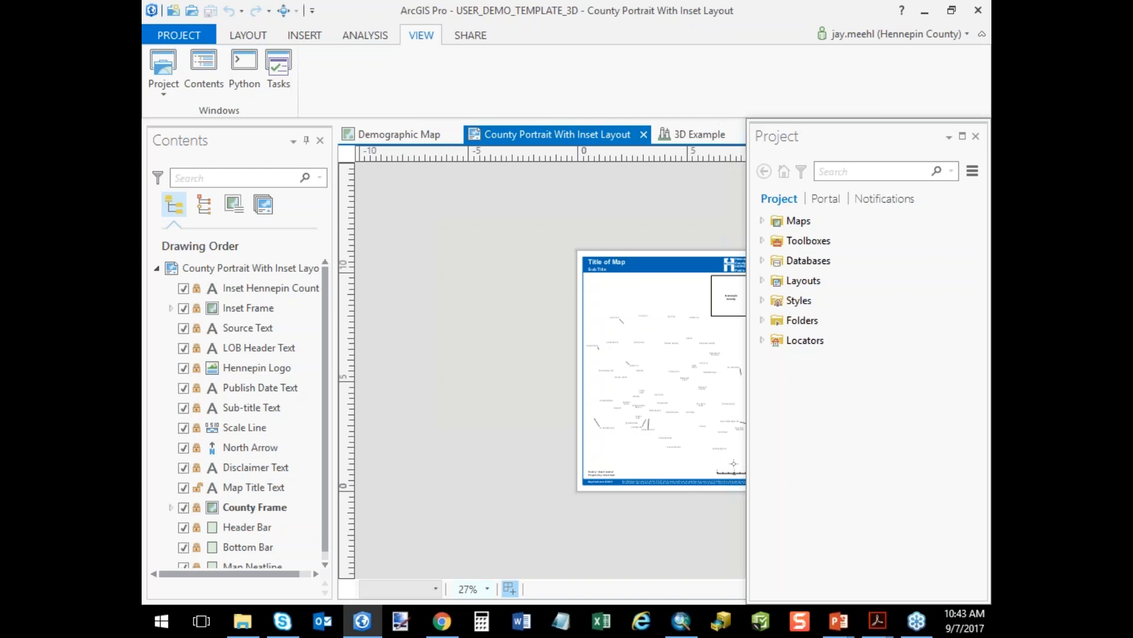
Expand the project's Databases and add a SQL Server connection to instance GISSQLPROD, database HENNEPIN, using operating system authentication.
left_click(762, 260)
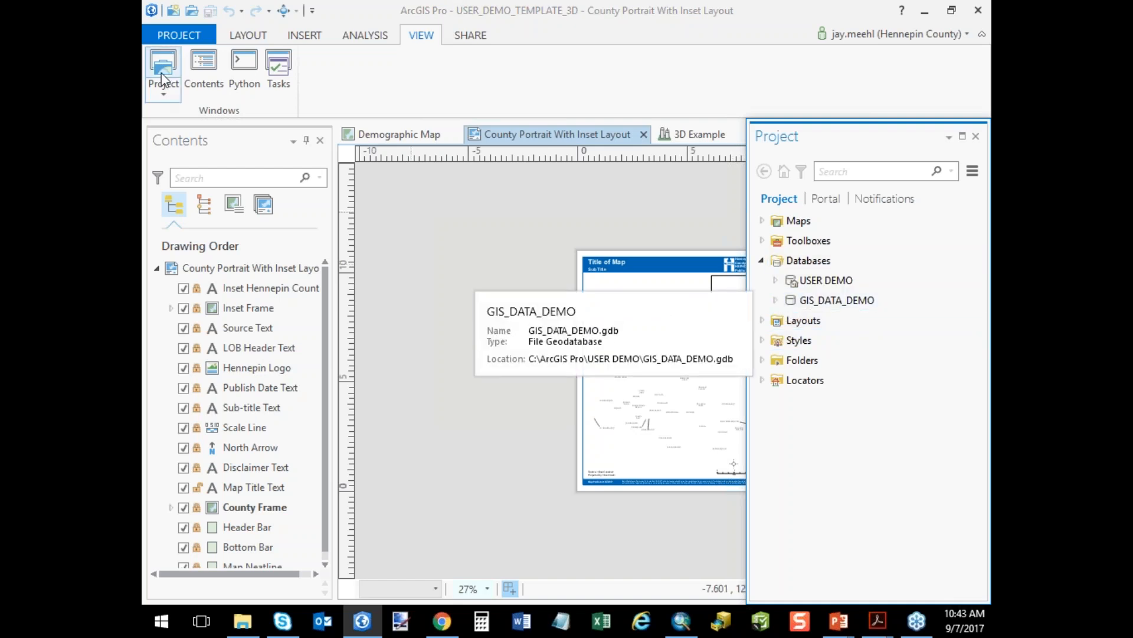
left_click(250, 39)
left_click(317, 40)
left_click(247, 93)
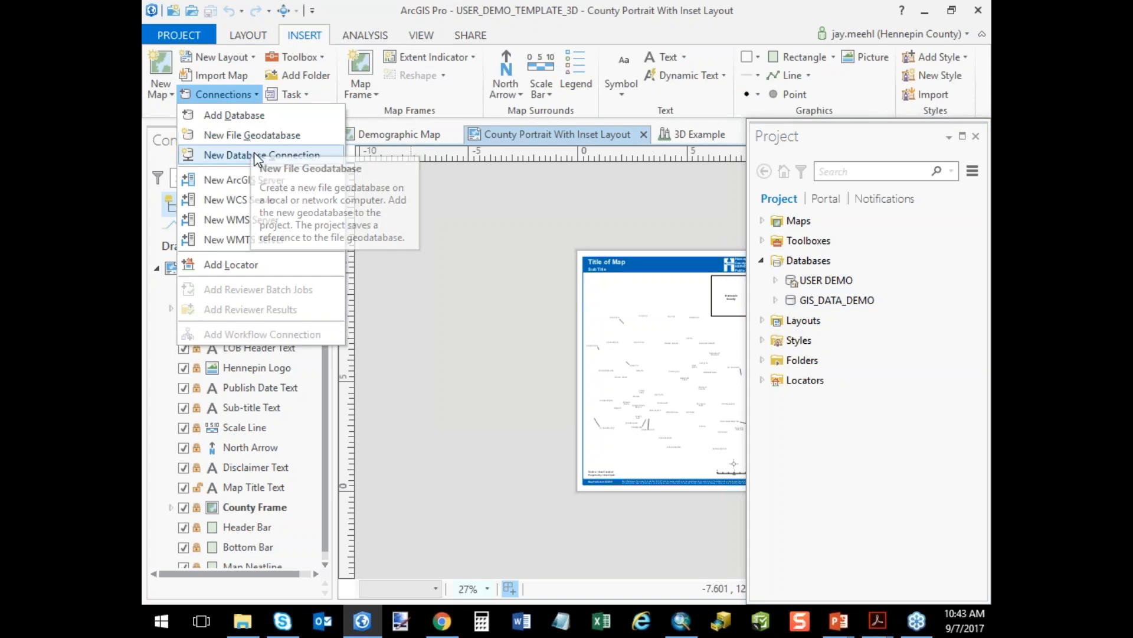
left_click(252, 154)
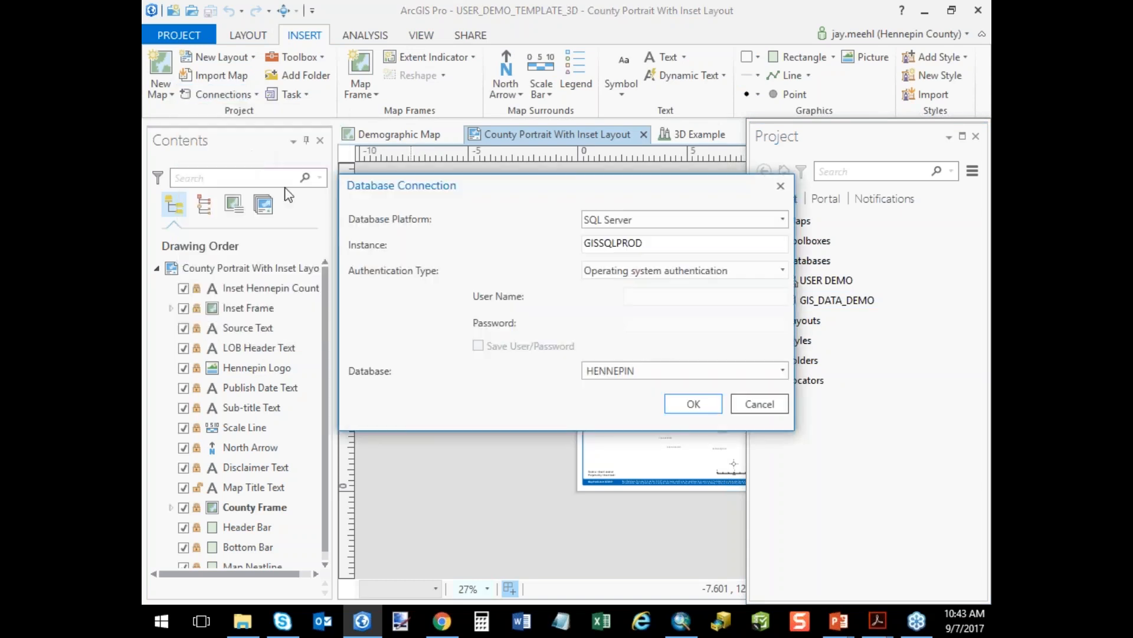
left_click(620, 242)
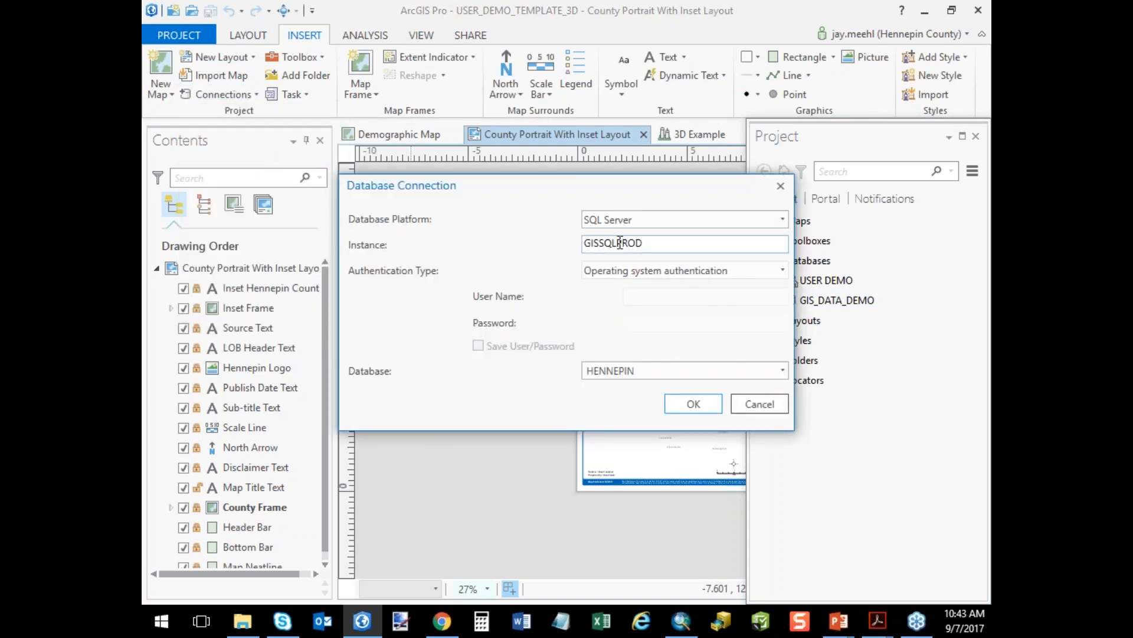
left_click(698, 403)
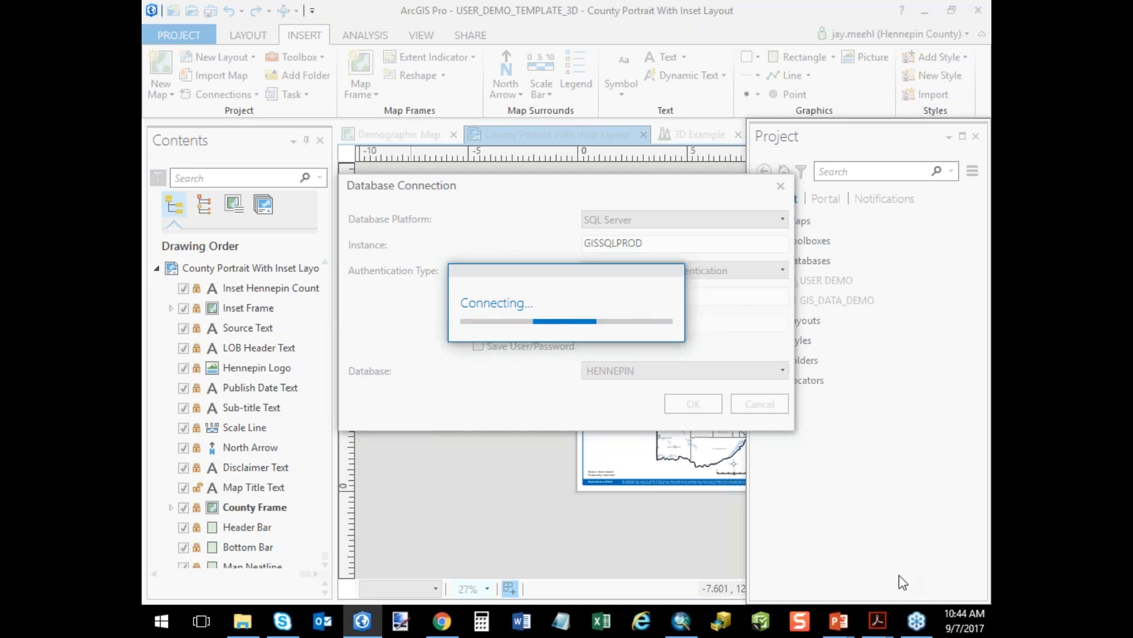
Switch to the PowerPoint slide show and go to the Conclusion slide.
mouse_move(840, 617)
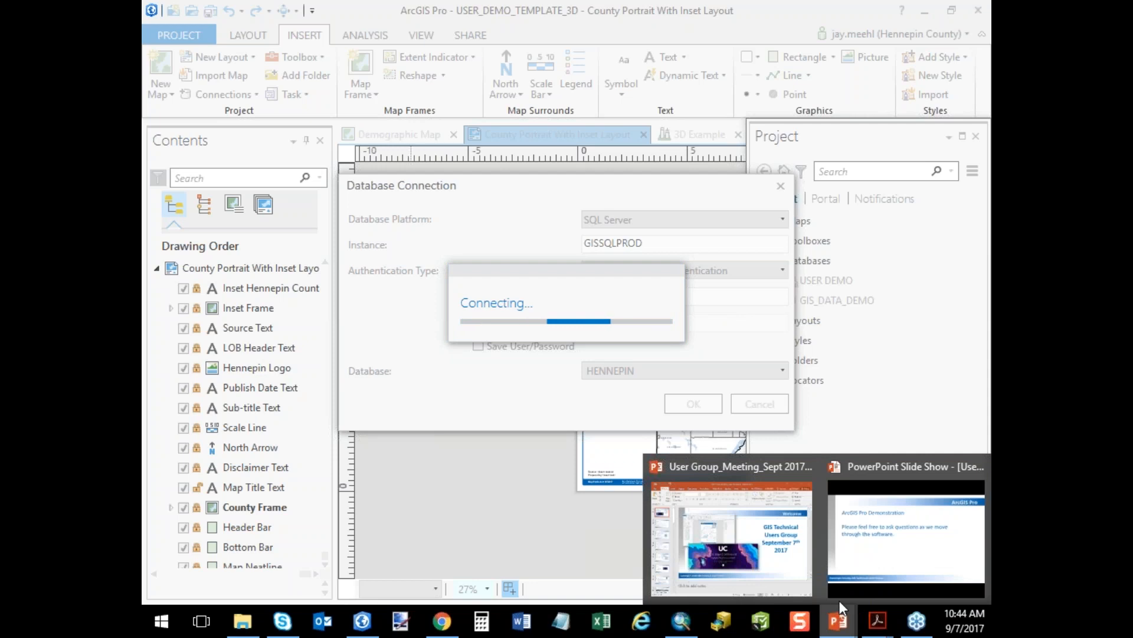
left_click(869, 525)
scroll(640, 484, "down", 2)
scroll(640, 484, "up", 1)
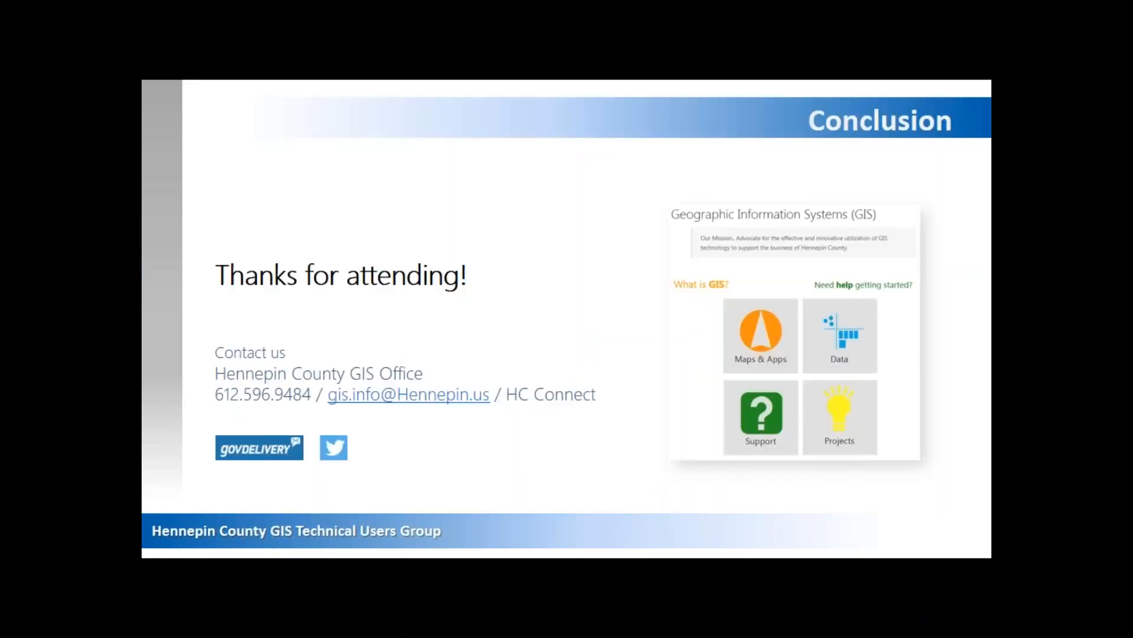